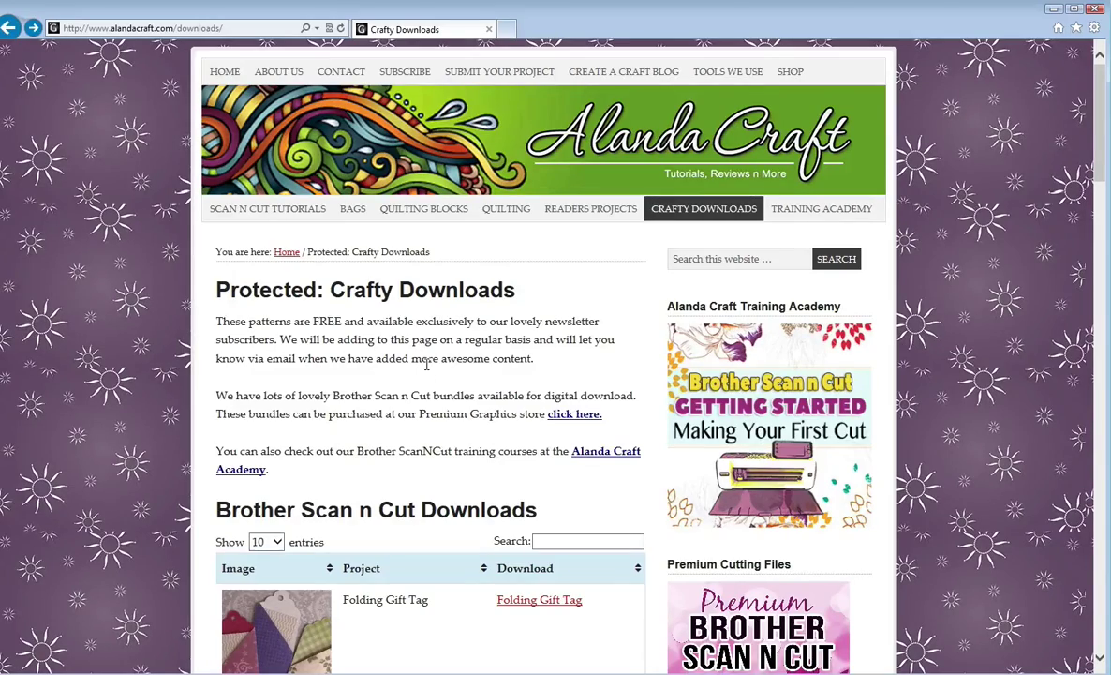
- Scroll the Crafty Downloads page to the Brother Scan n Cut Downloads table, Folding Gift Tag first
scroll(426, 365, "down", 5)
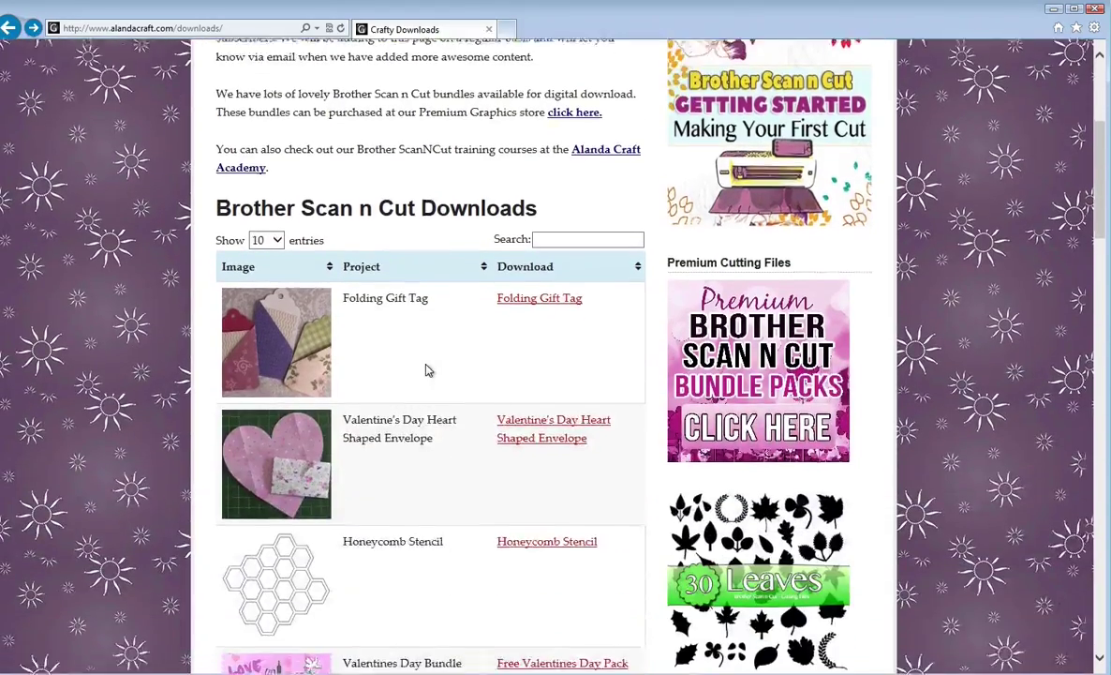
scroll(426, 370, "down", 1)
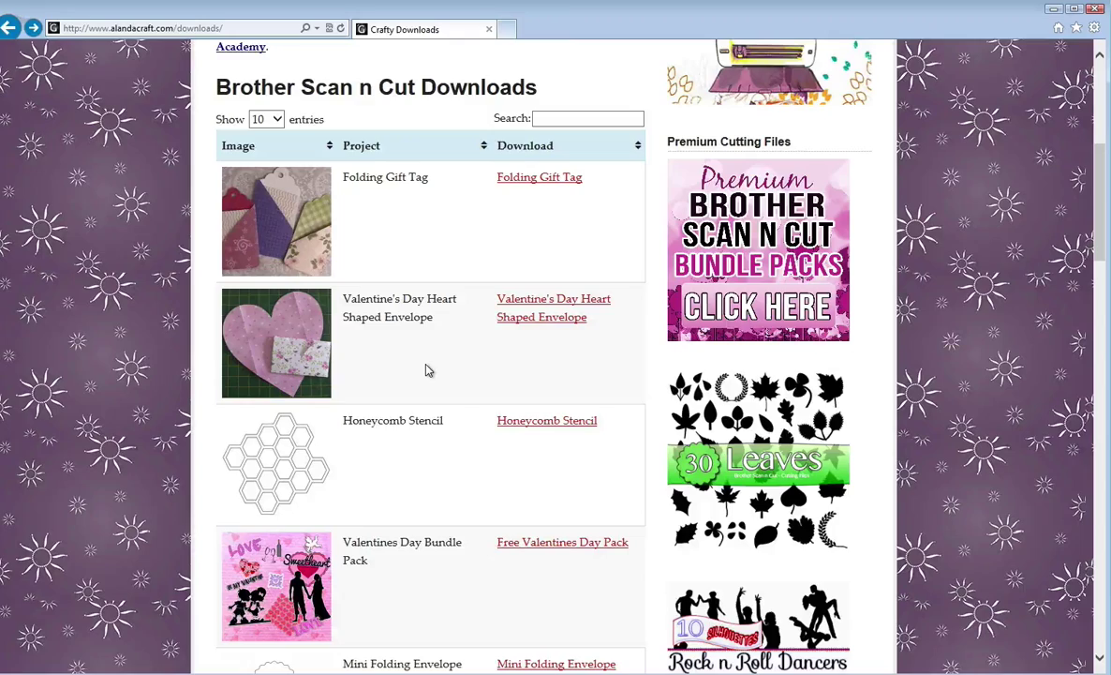
scroll(426, 369, "up", 2)
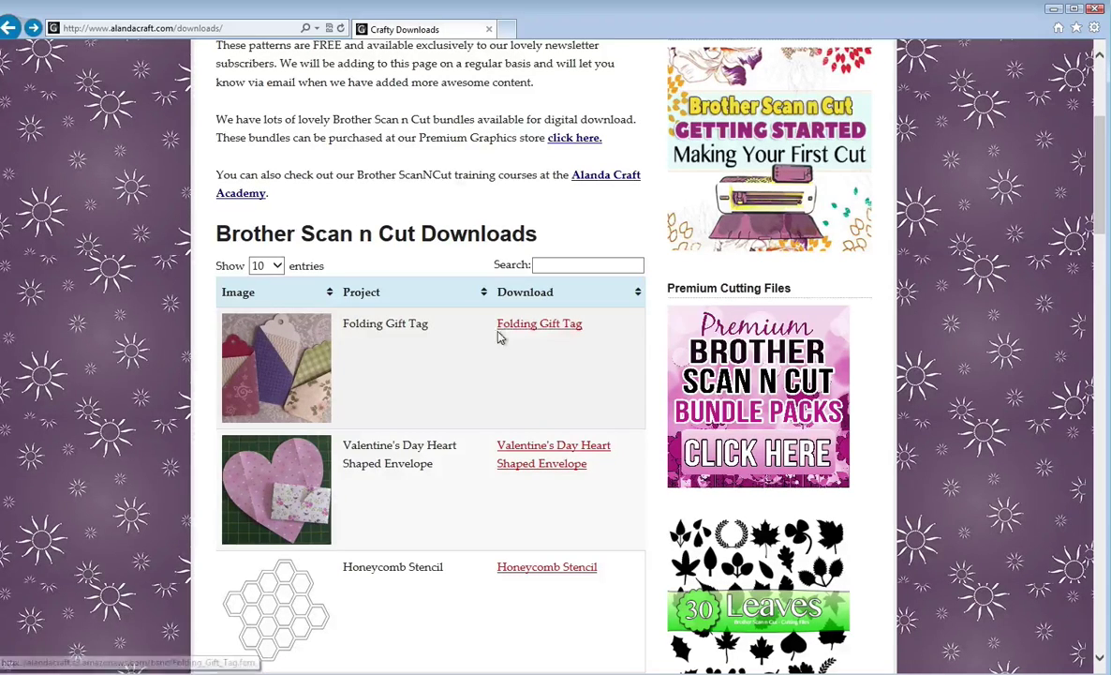
- Save the Folding Gift Tag link's target into the Downloads folder as Folding_Gift_Tag.fcm
right_click(521, 324)
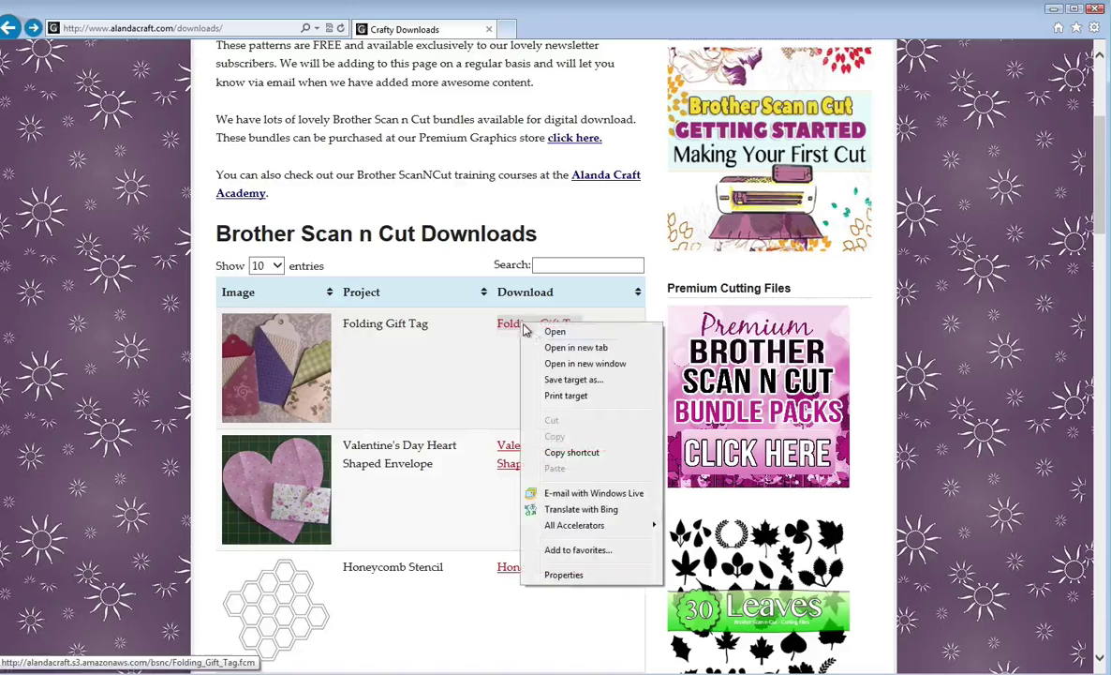
left_click(555, 380)
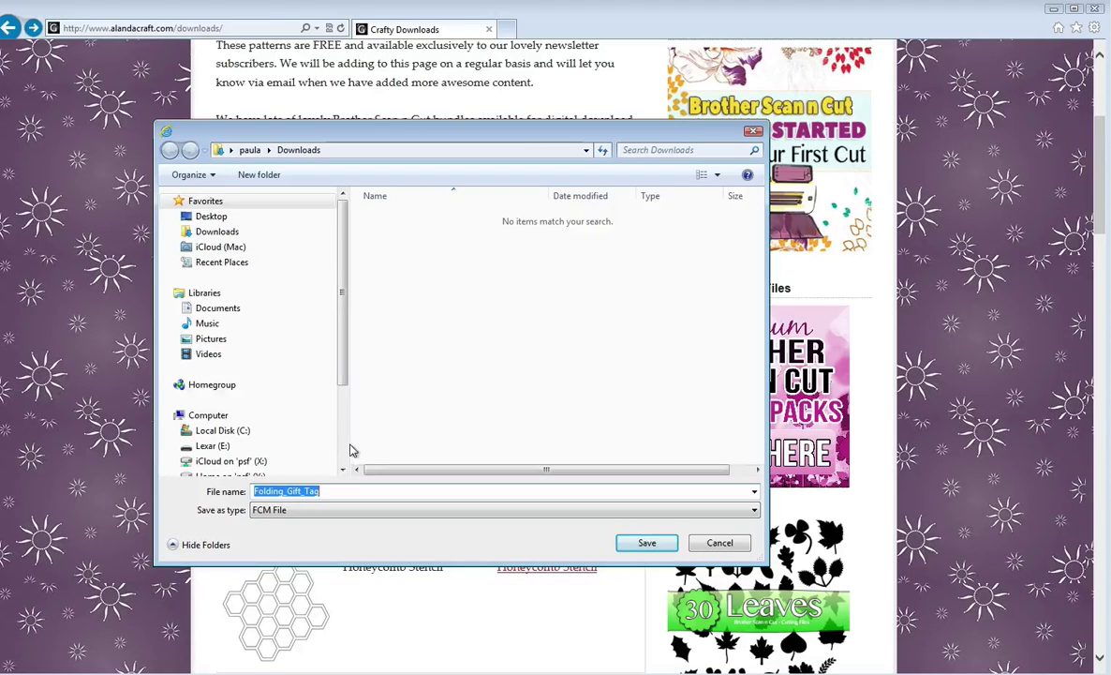
scroll(350, 448, "down", 3)
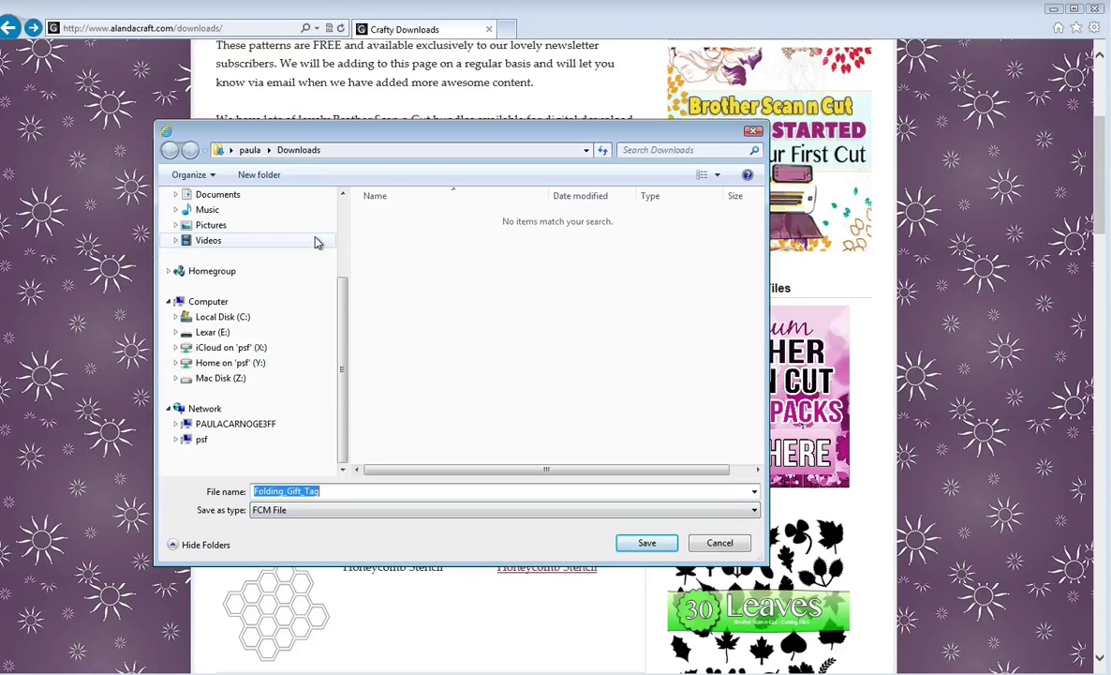
scroll(334, 277, "up", 3)
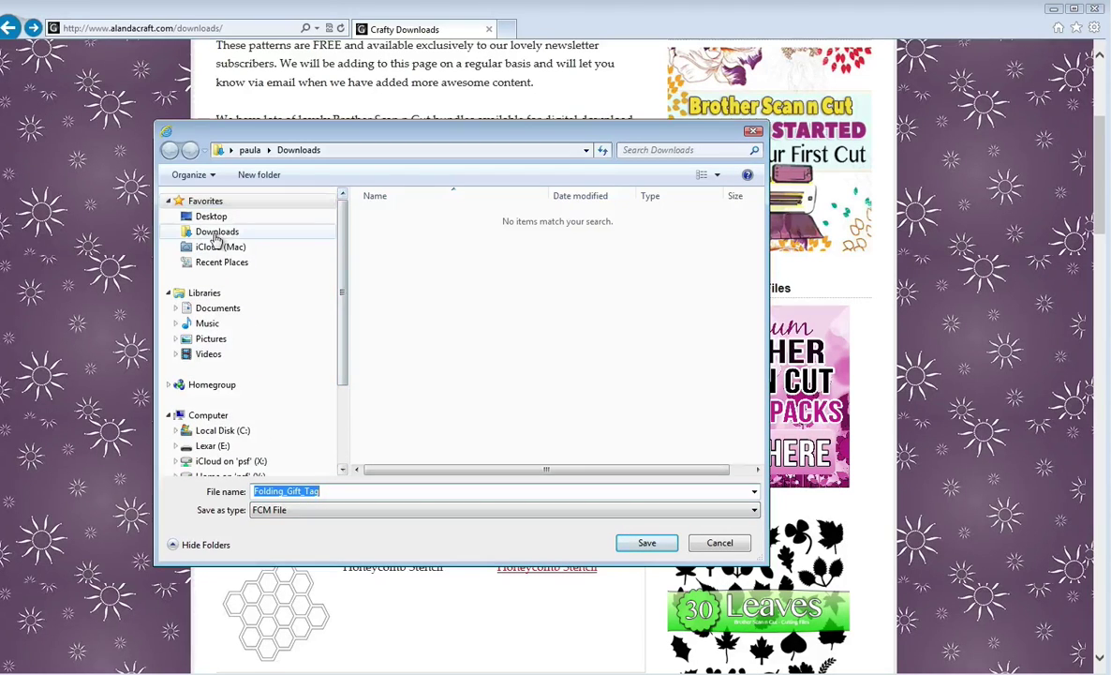
left_click(215, 233)
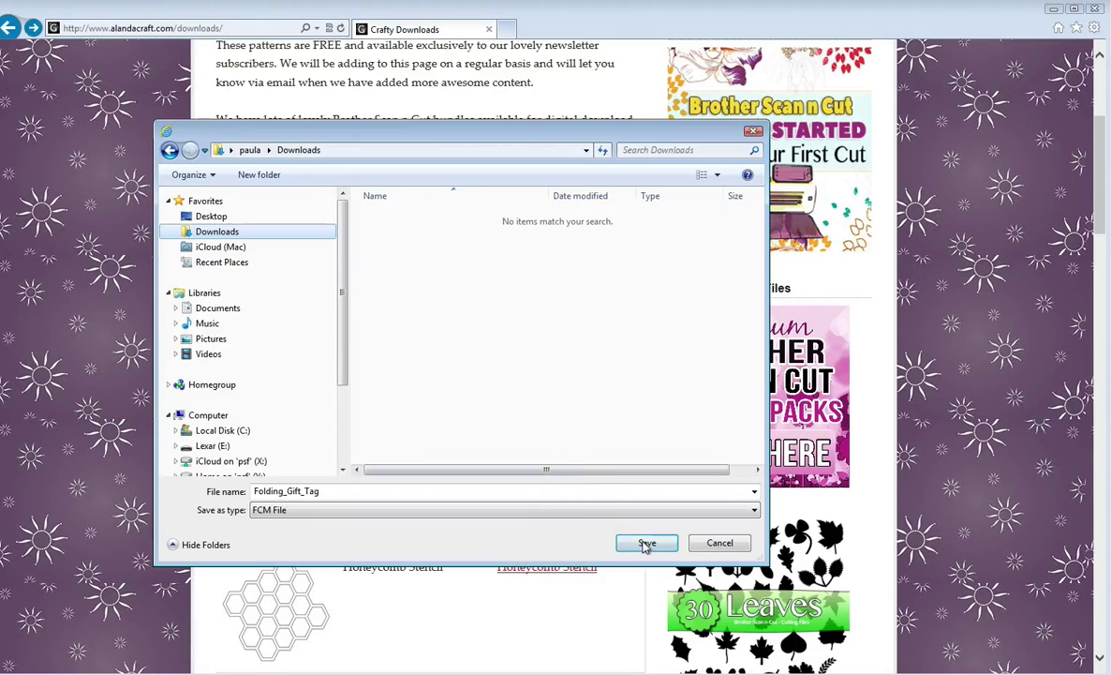
left_click(644, 545)
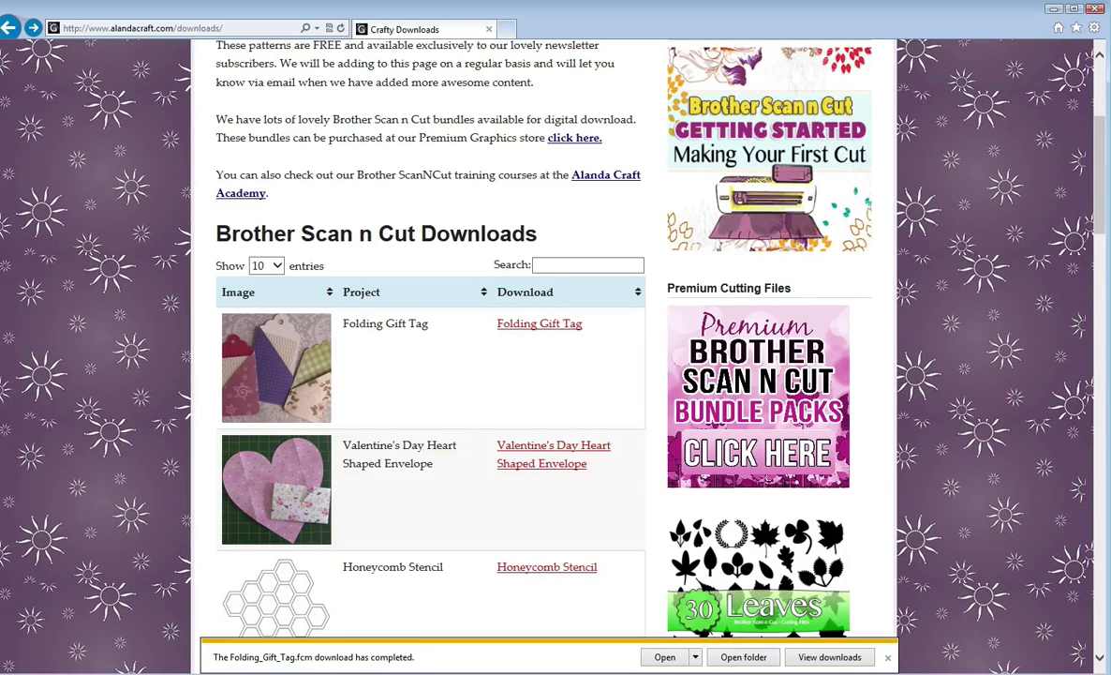
left_click(743, 657)
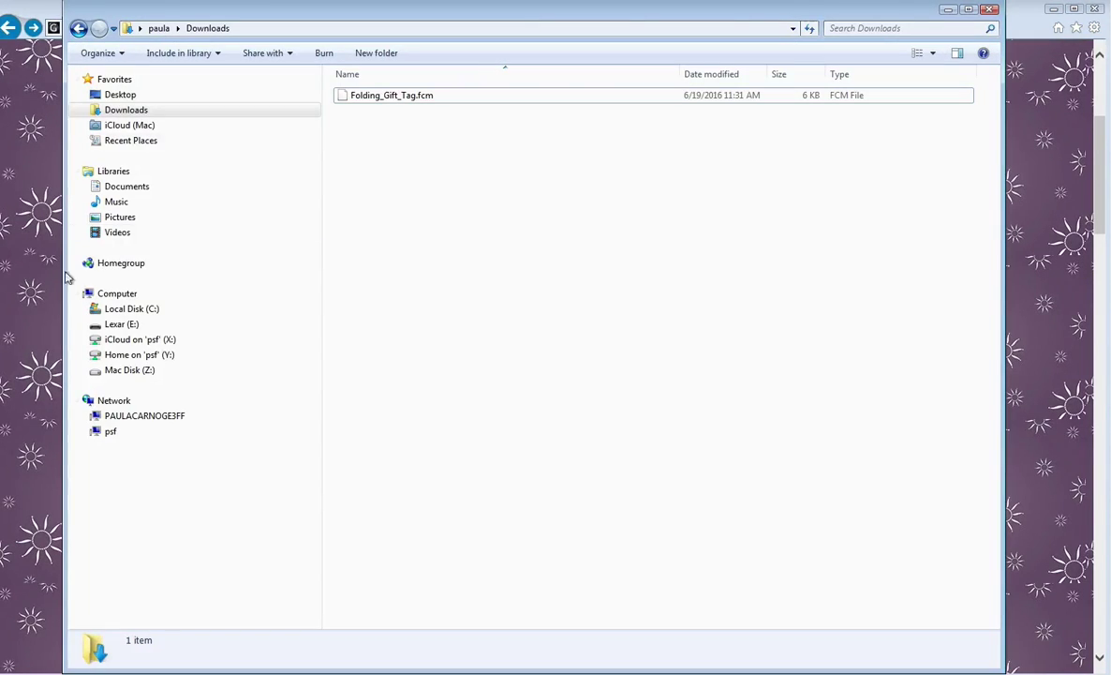
left_click(139, 110)
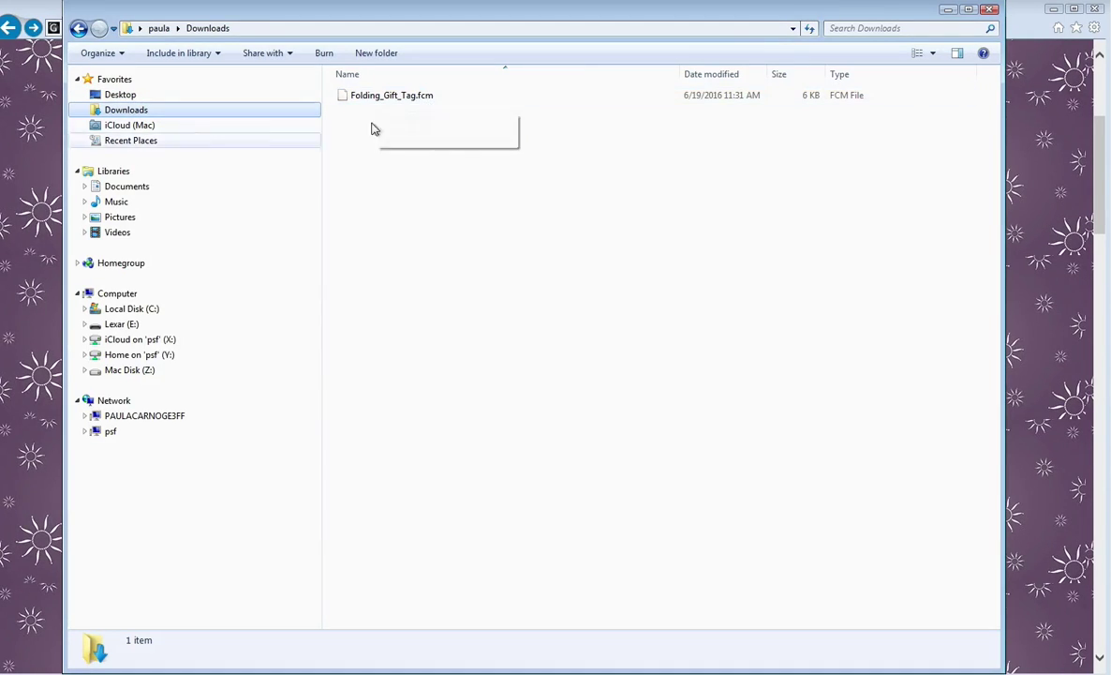
- Return to the Crafty Downloads page and scroll down to the Valentines Day Bundle Pack row
left_click(26, 174)
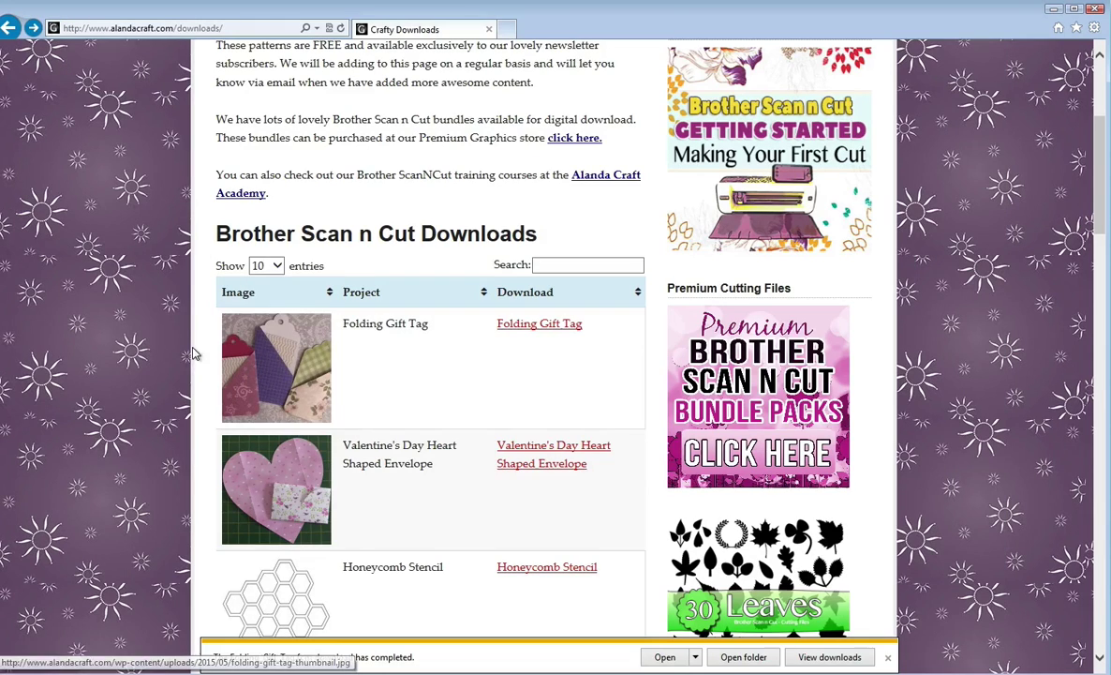
scroll(332, 354, "down", 1)
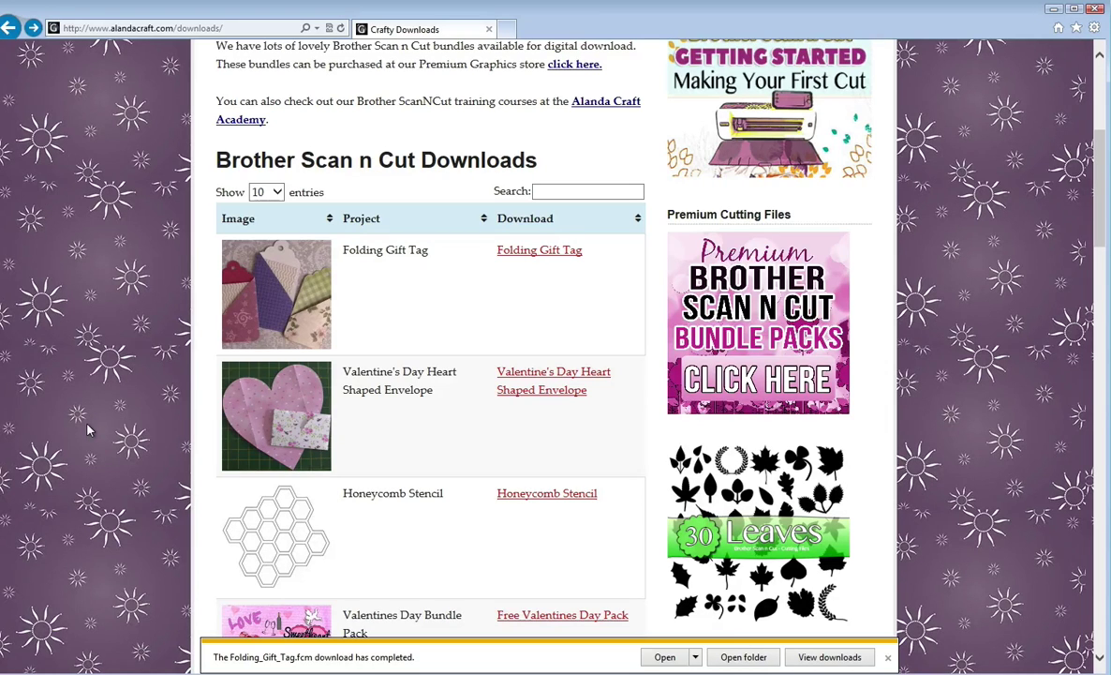
scroll(173, 431, "down", 3)
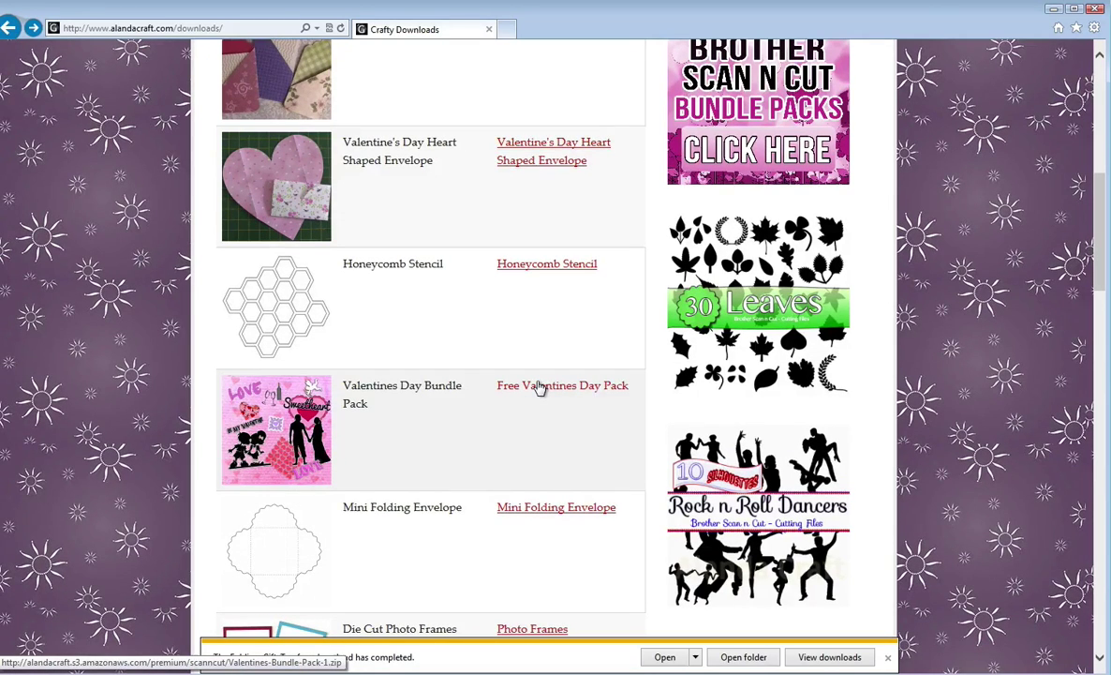
- Save the Free Valentines Day Pack link into Downloads as Valentines-Bundle-Pack-1.zip
right_click(540, 387)
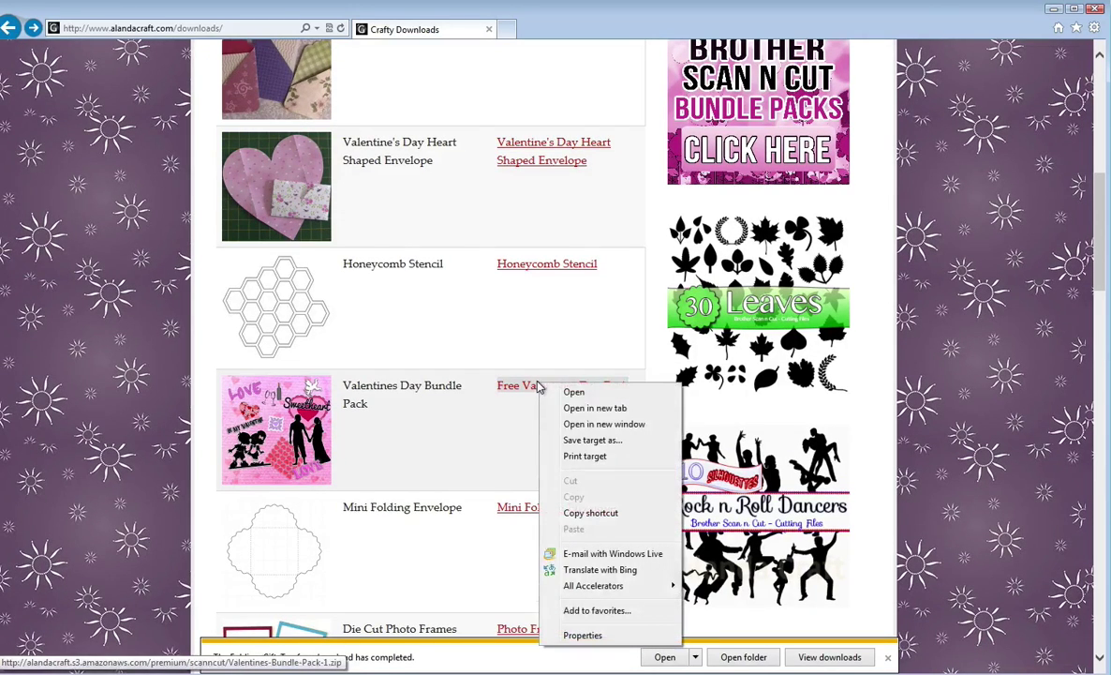
left_click(590, 440)
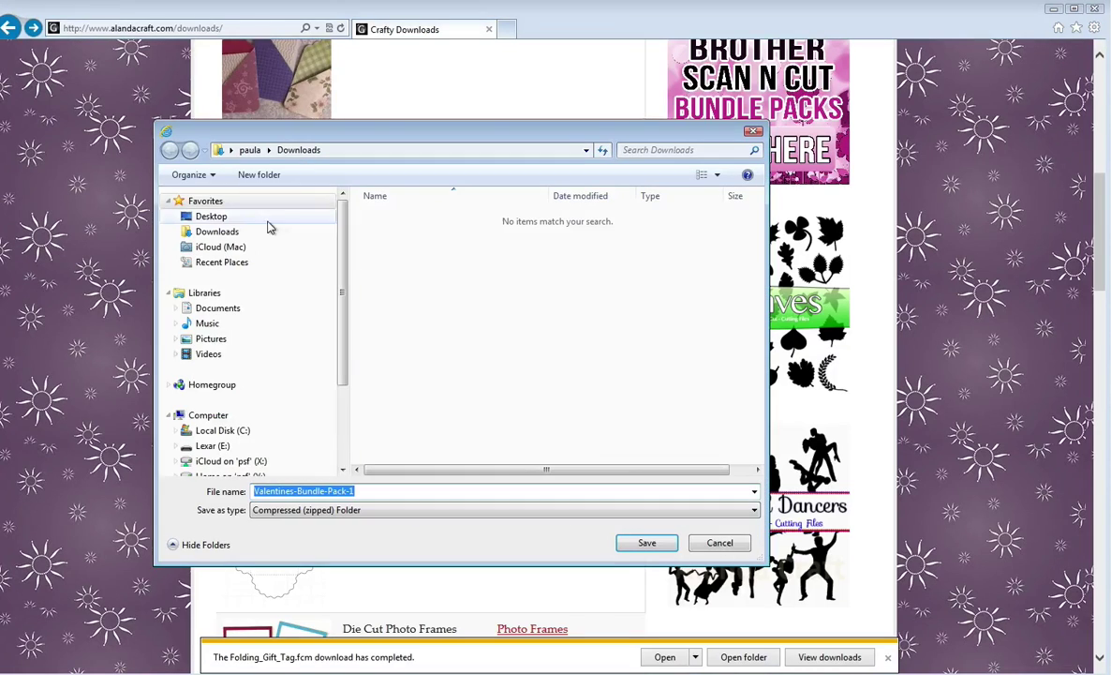
left_click(222, 234)
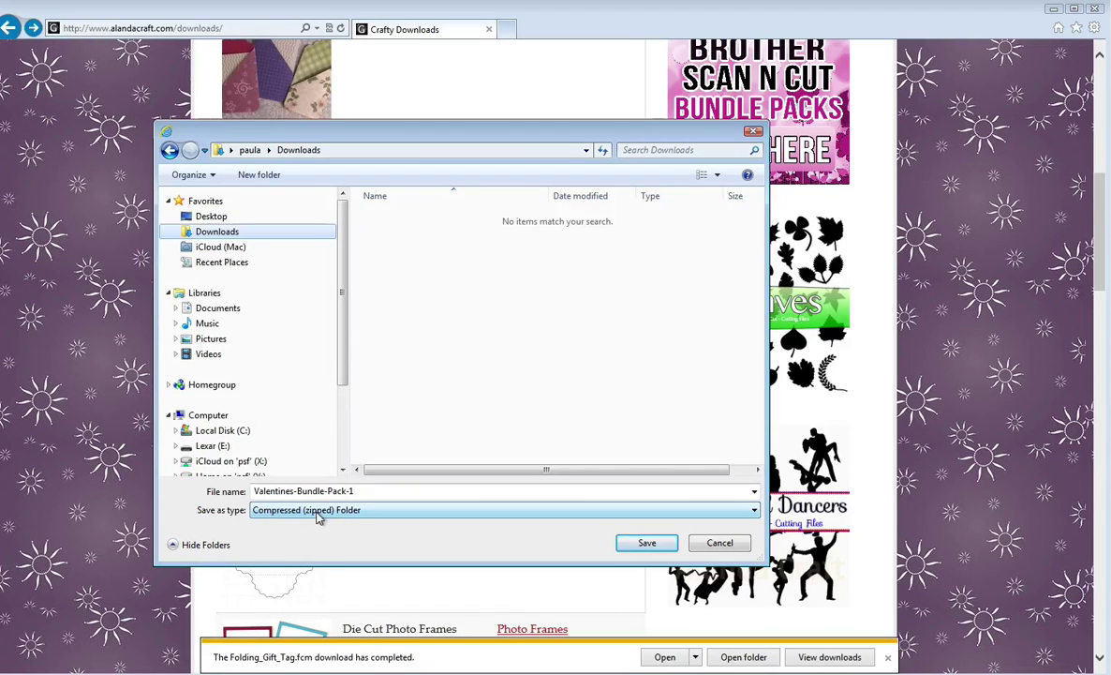
left_click(649, 542)
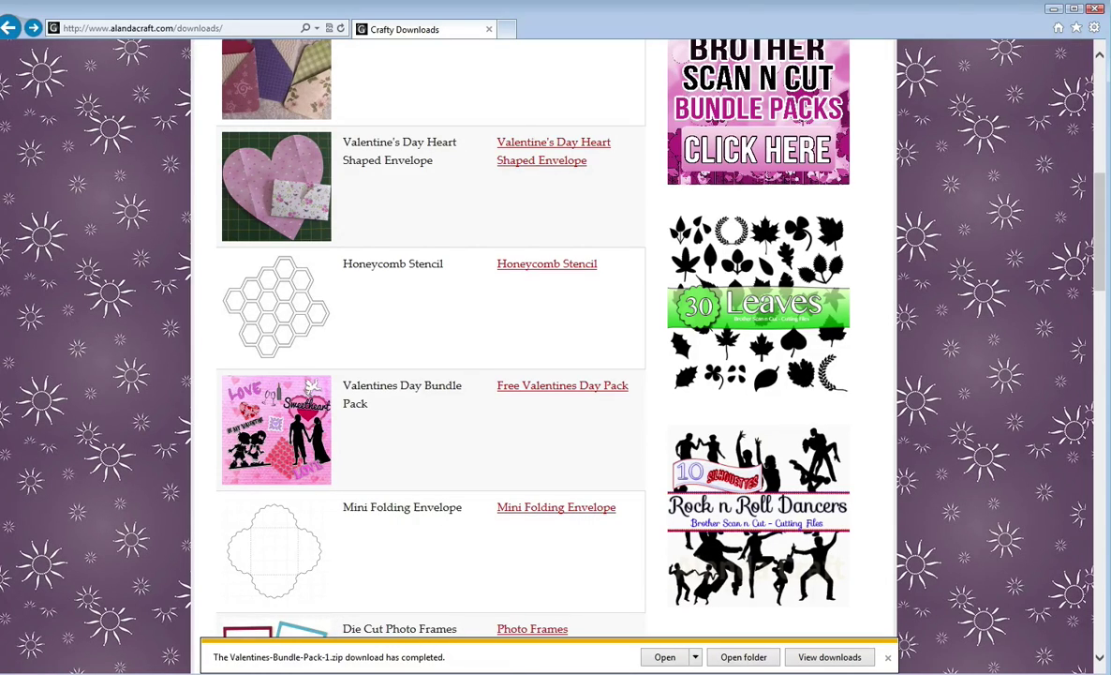
- Open Downloads from the download bar and inspect the Valentines-Bundle-Pack-1 zip and Folding_Gift_Tag.fcm
left_click(743, 657)
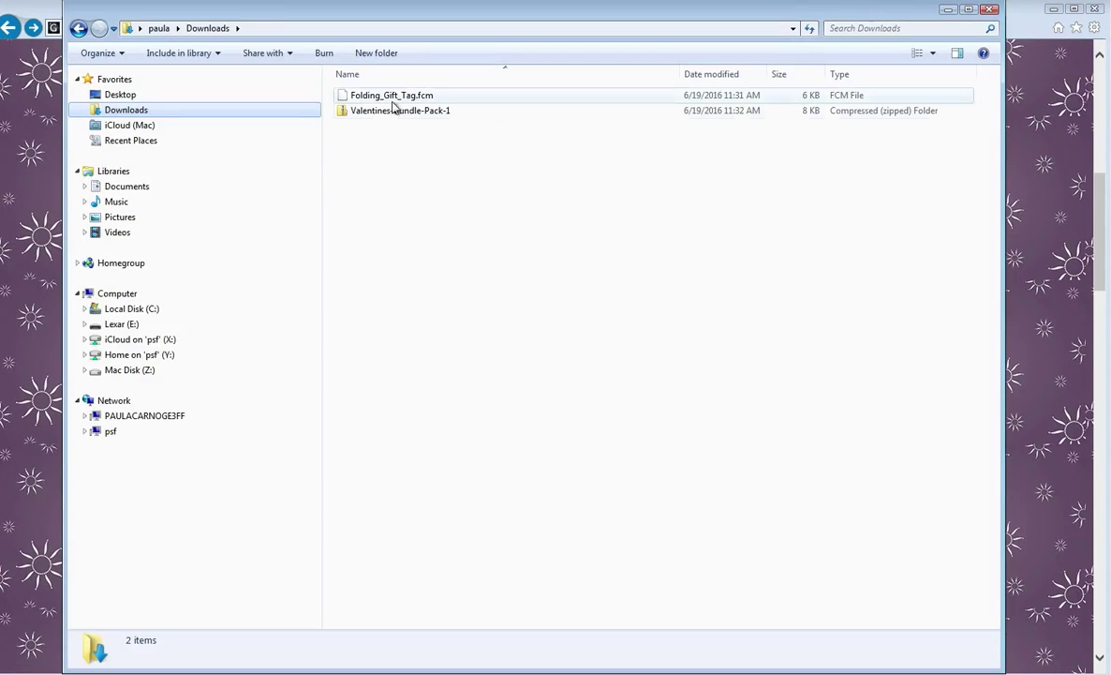
left_click(383, 108)
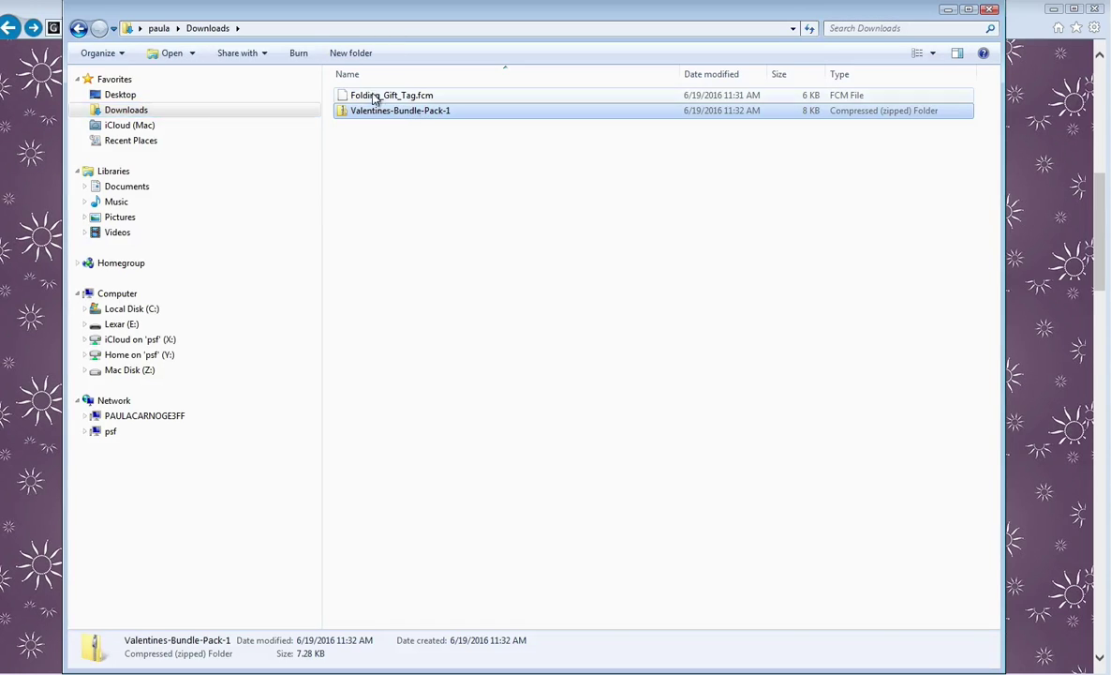
left_click(393, 97)
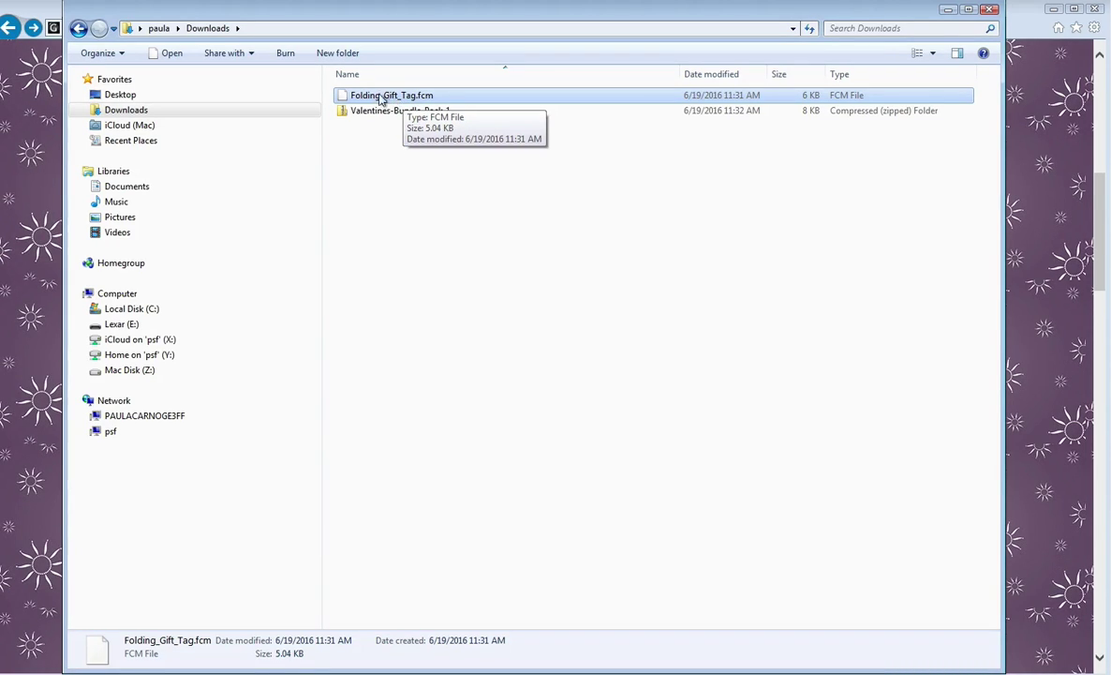
left_click(412, 96)
left_click(445, 133)
left_click(445, 133)
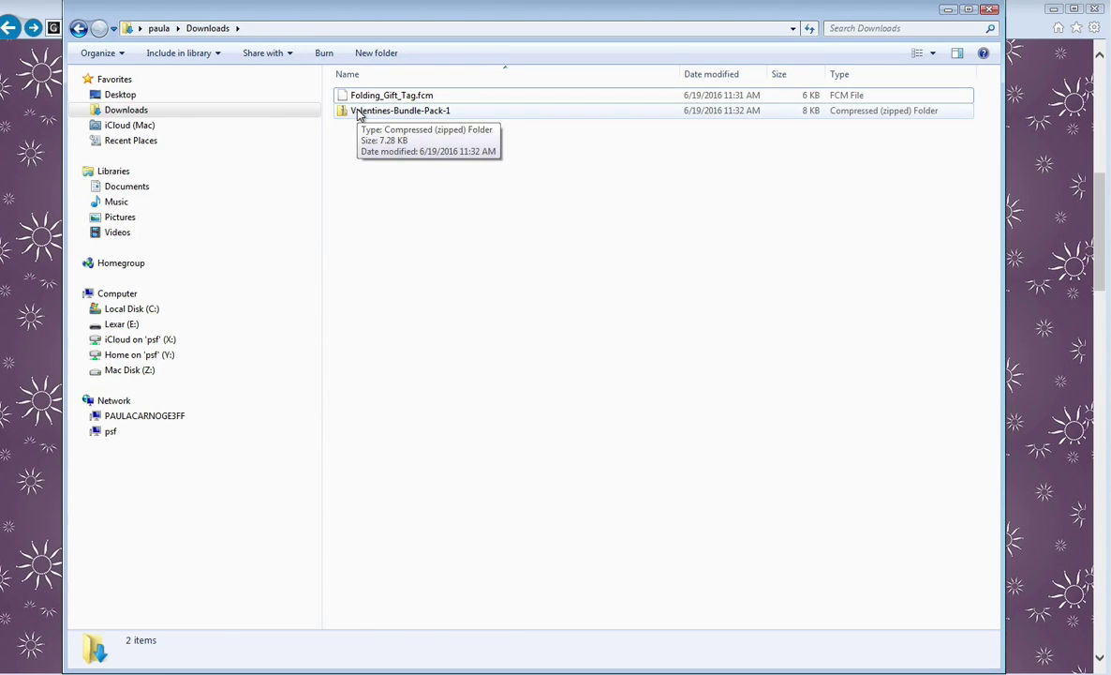
- Extract All of Valentines-Bundle-Pack-1.zip into Downloads\Valentines-Bundle-Pack-1
left_click(357, 113)
right_click(358, 111)
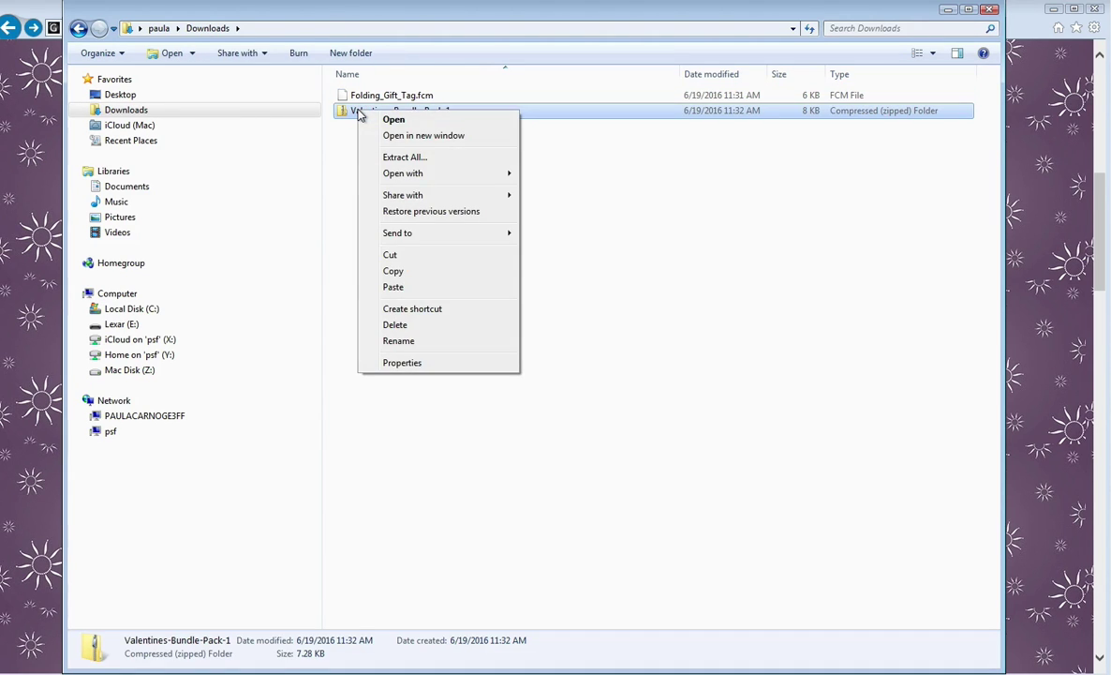
left_click(398, 159)
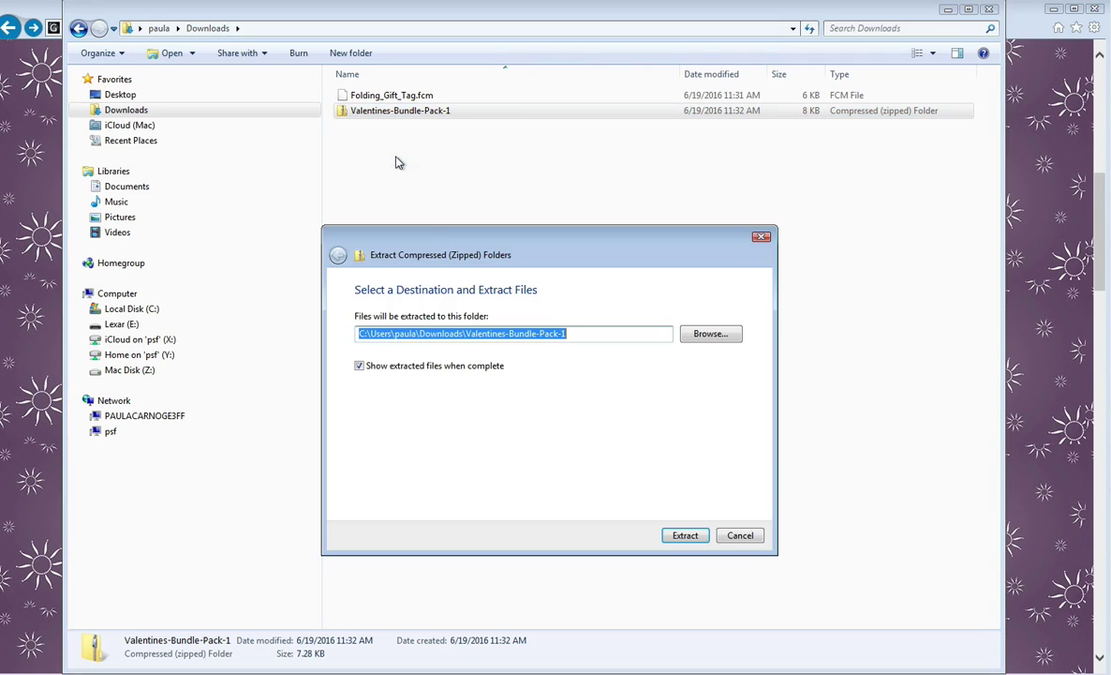
double_click(435, 333)
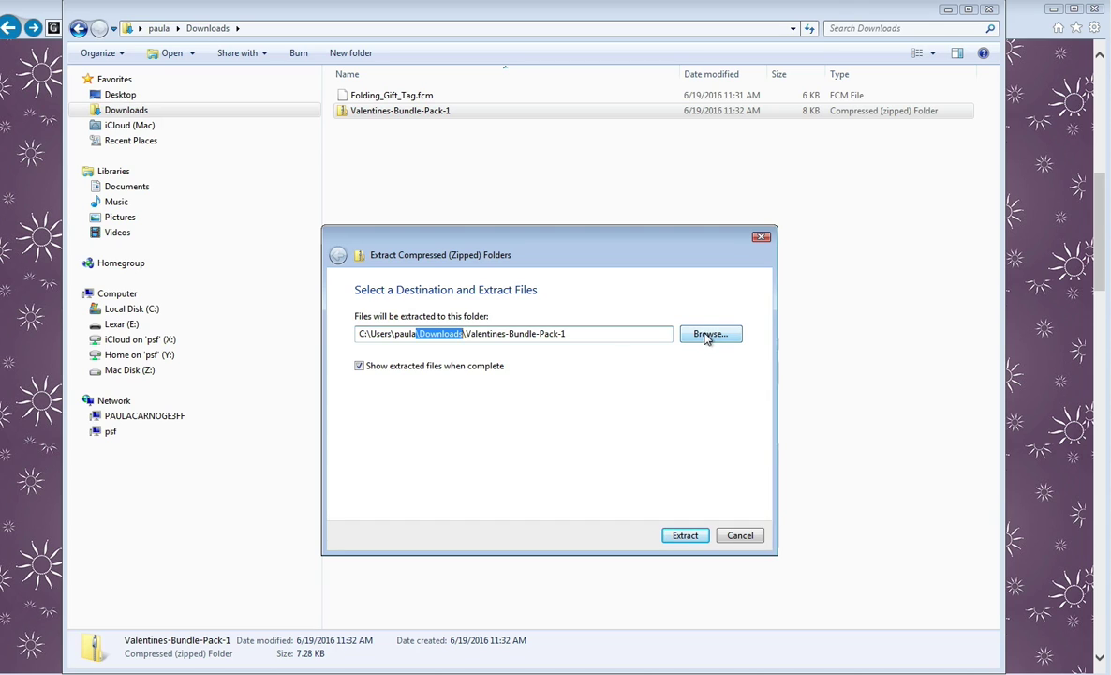
left_click(569, 334)
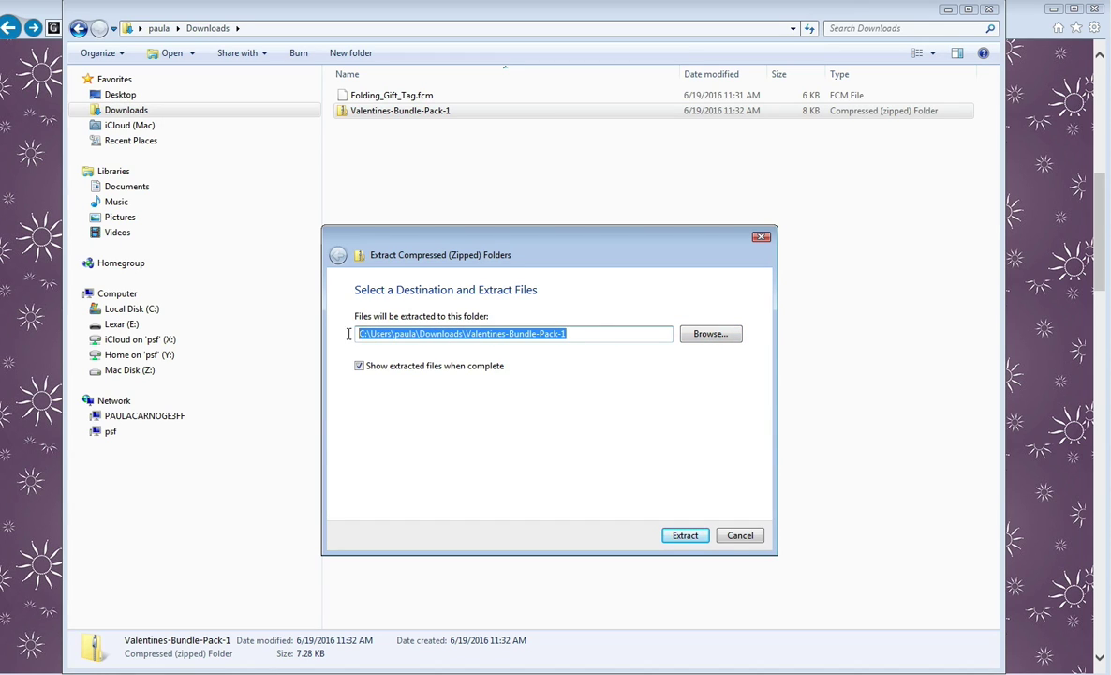
left_click(609, 334)
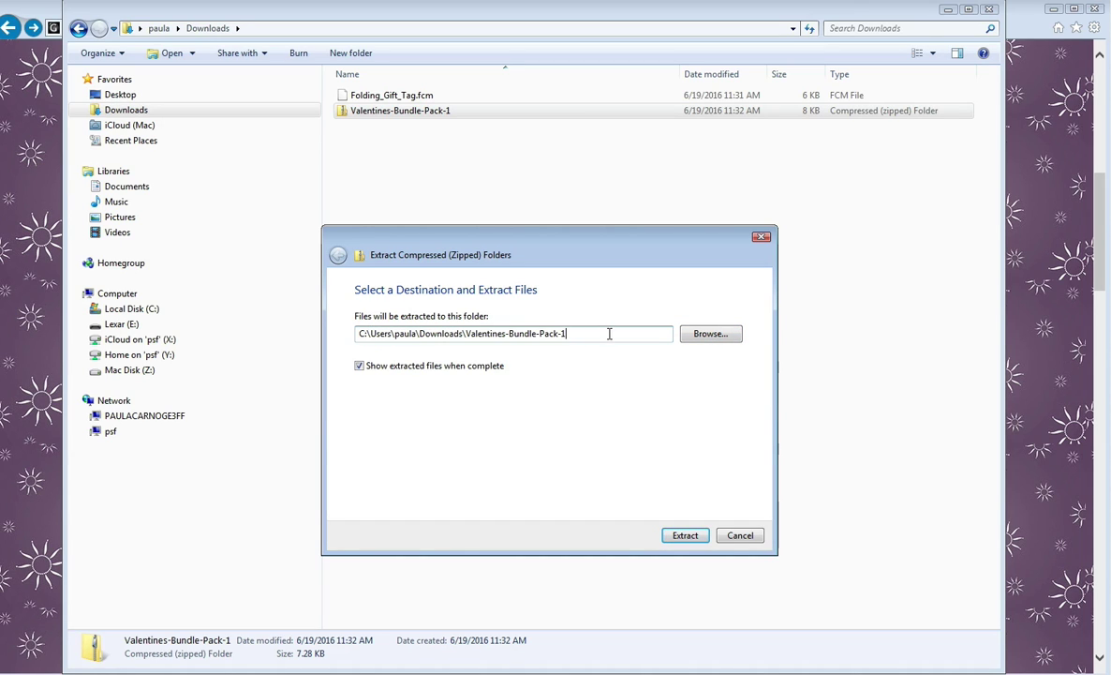
left_click(685, 536)
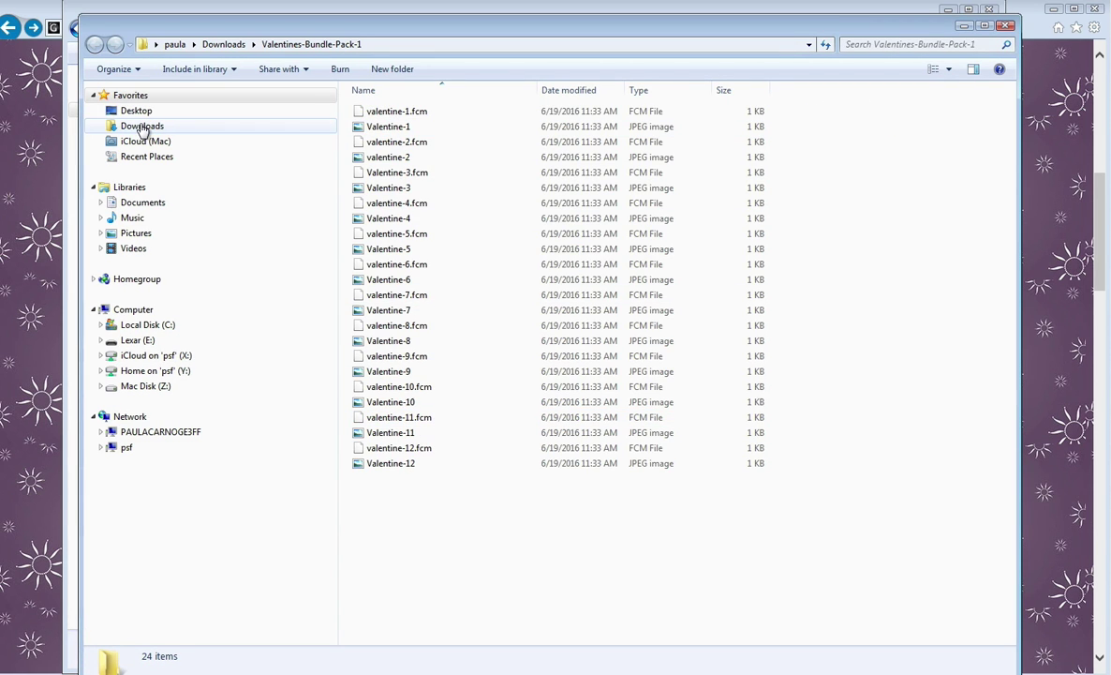
- Open the extracted Valentines-Bundle-Pack-1 folder in Downloads to confirm its 24 valentine files
left_click(142, 127)
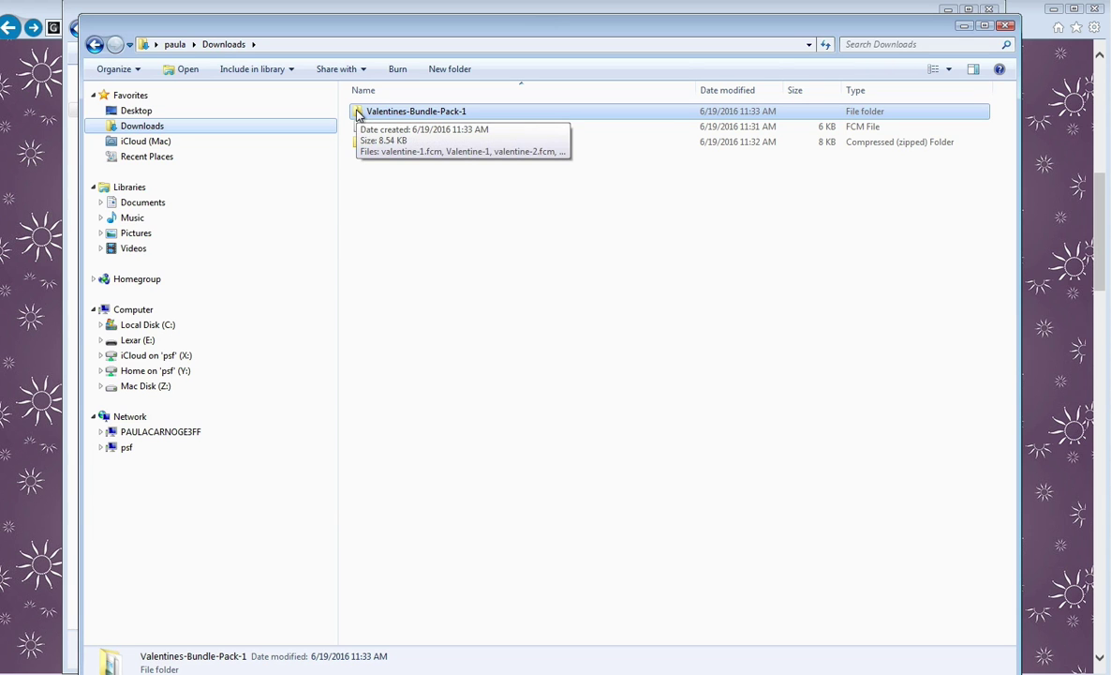
double_click(358, 114)
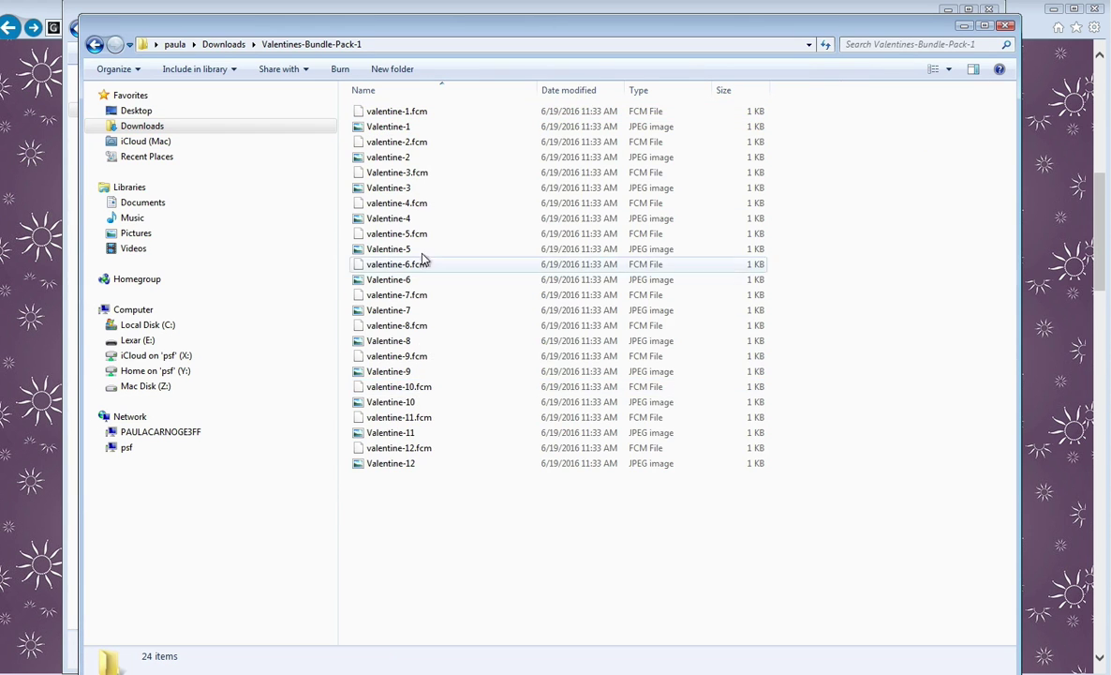
- Delete the zipped Valentines-Bundle-Pack-1 archive from Downloads to the Recycle Bin
left_click(146, 131)
left_click(447, 149)
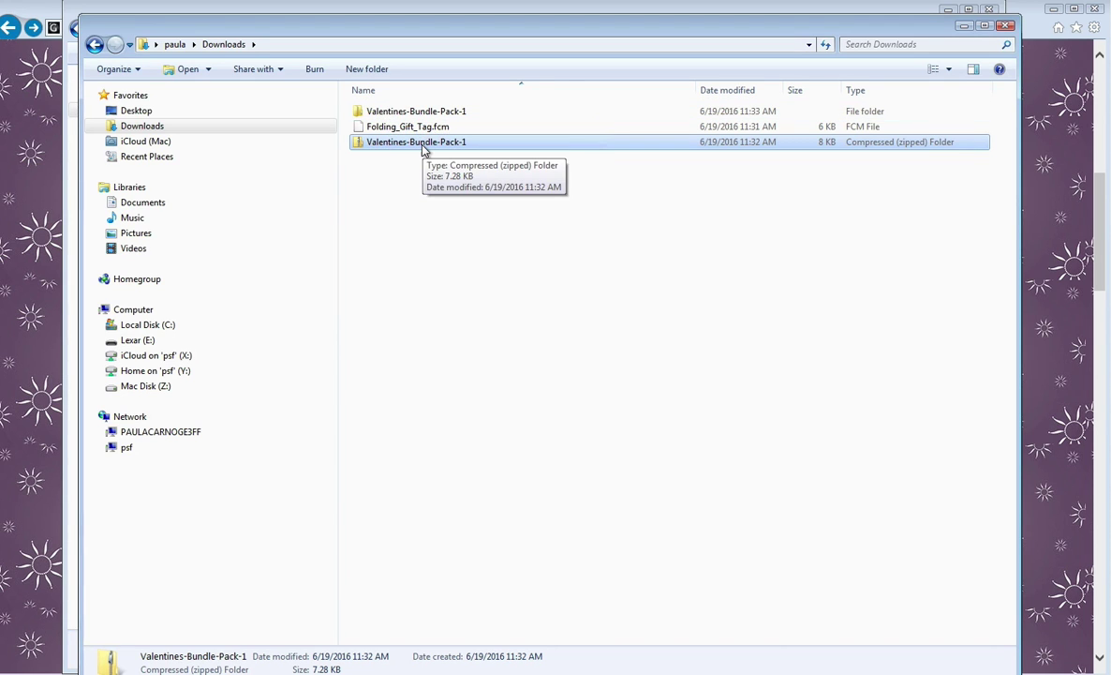
left_click(390, 170)
left_click(381, 145)
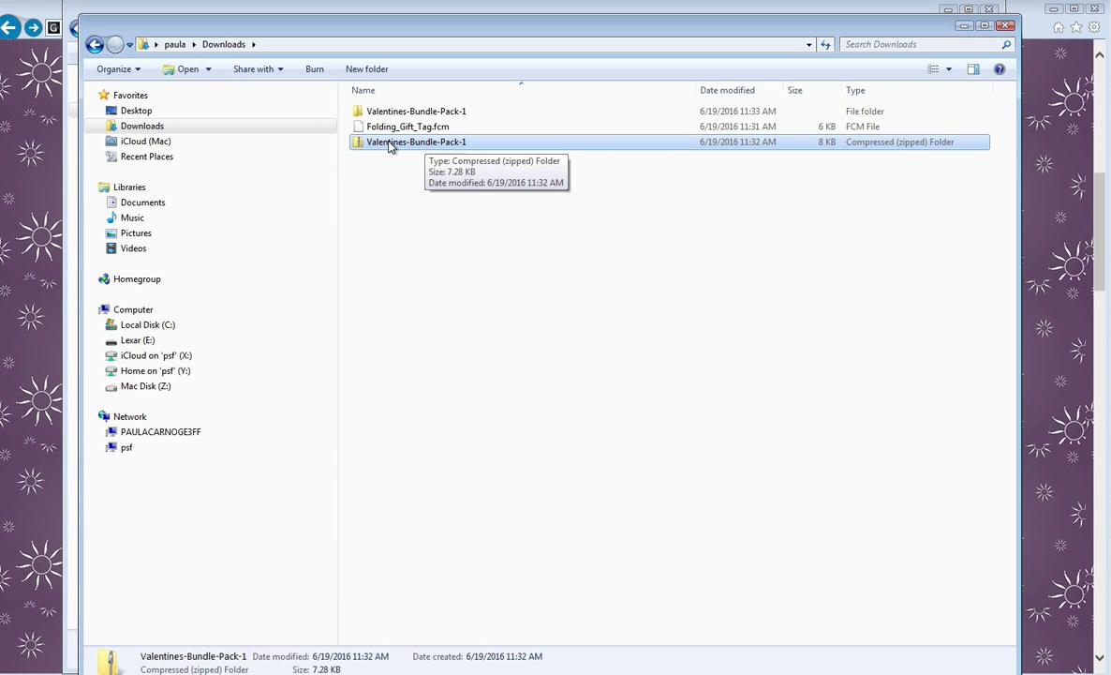
right_click(390, 146)
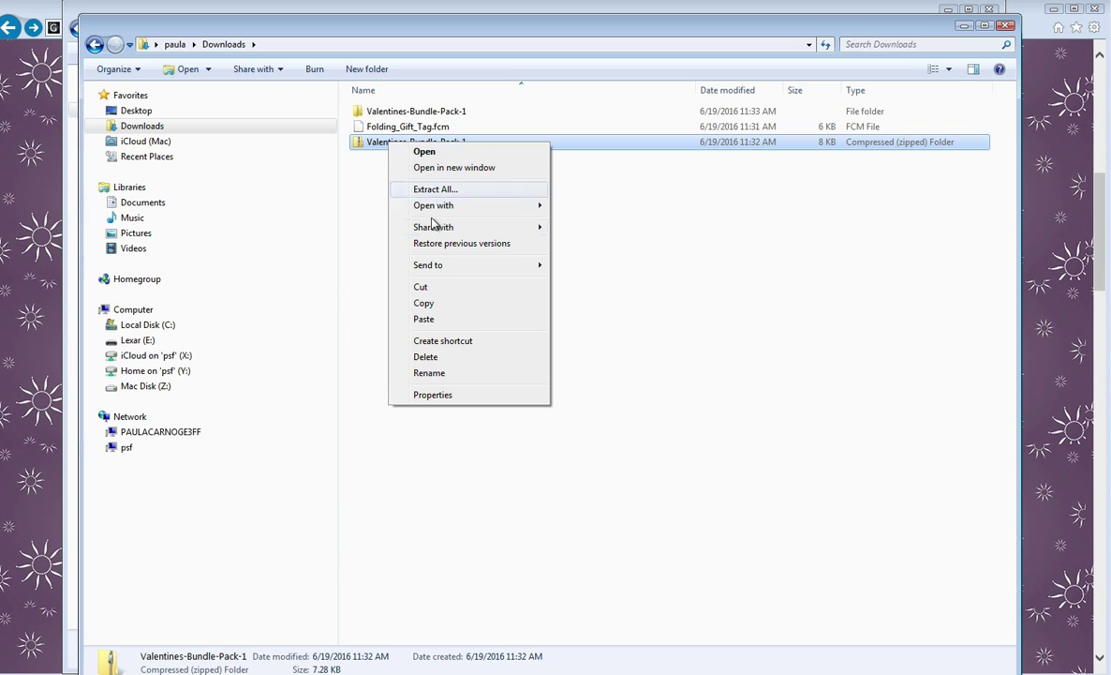
left_click(441, 359)
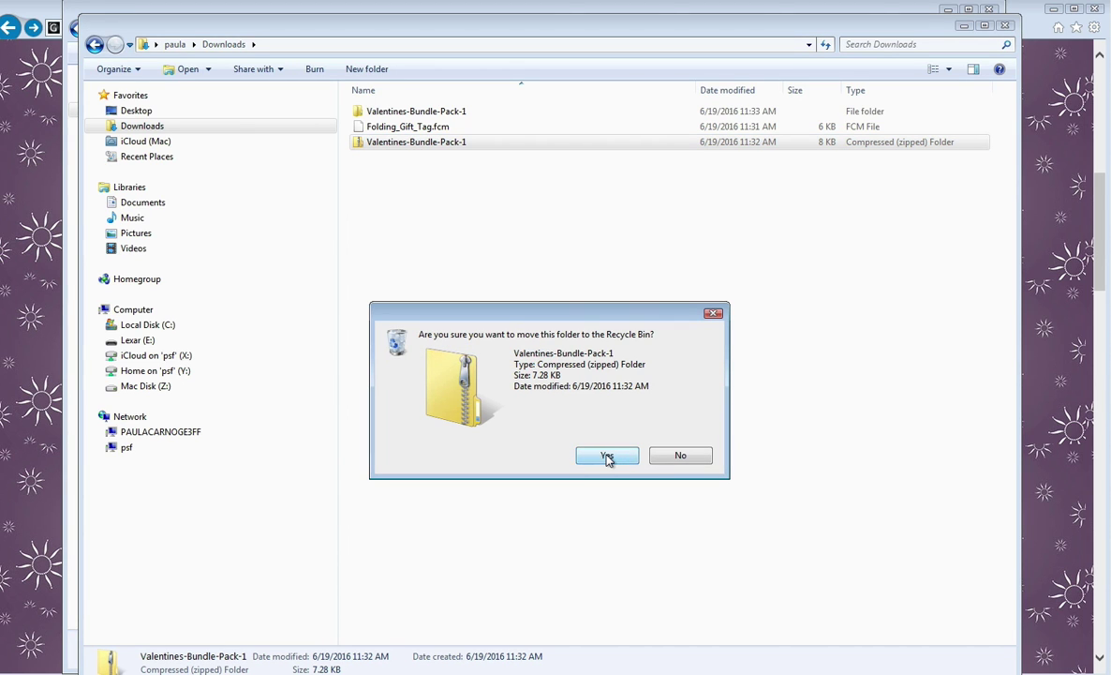
left_click(607, 456)
left_click(393, 128)
left_click(390, 112)
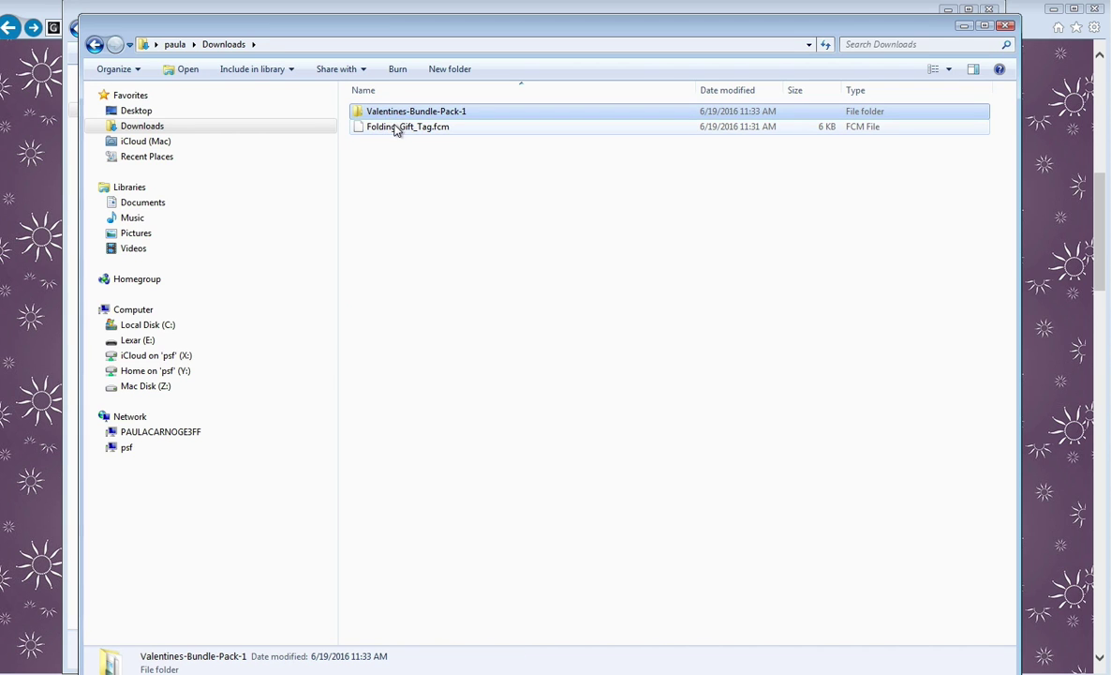
- Copy Folding_Gift_Tag.fcm from Downloads and paste it onto the Lexar (E:) drive
left_click(398, 128)
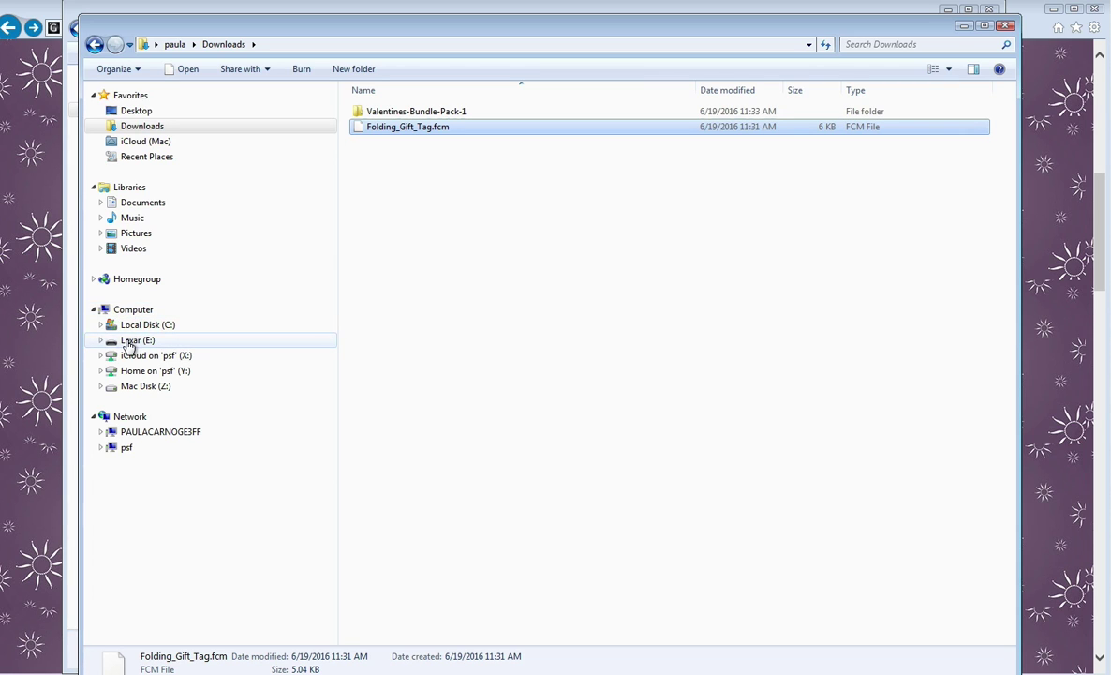
left_click(441, 281)
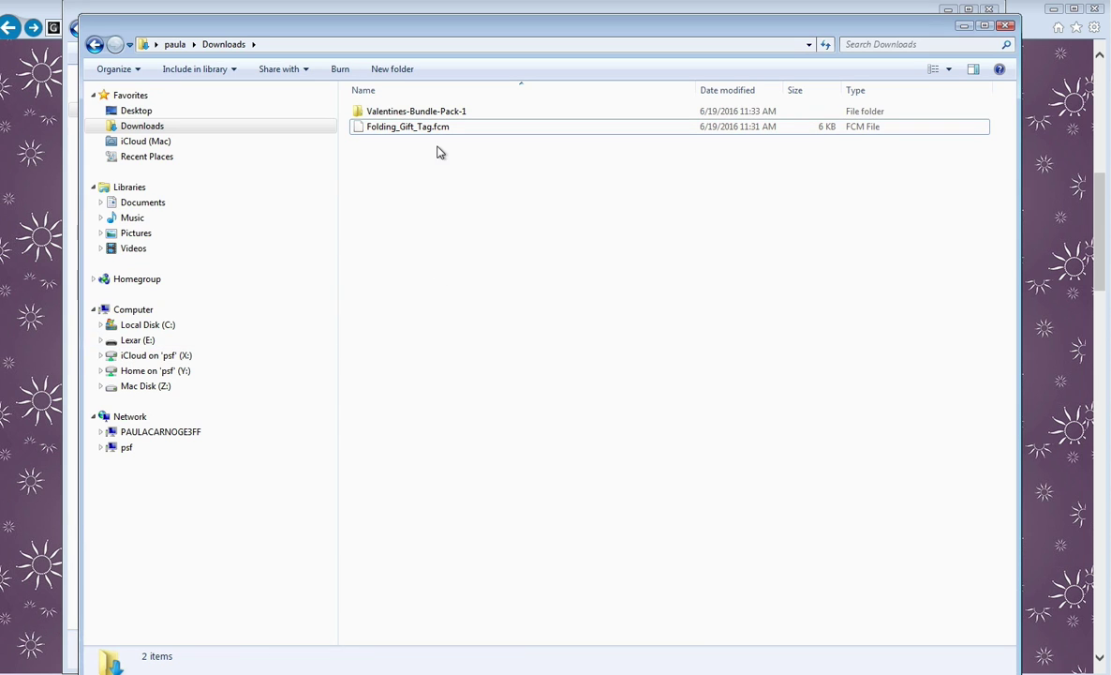
left_click(381, 131)
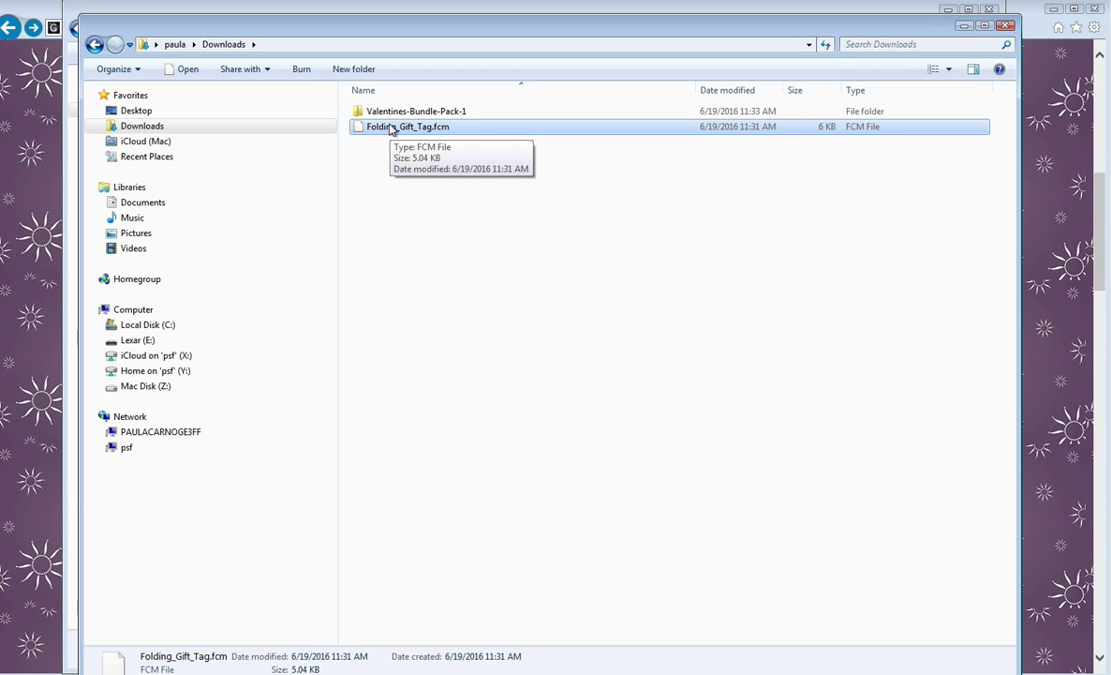
right_click(391, 129)
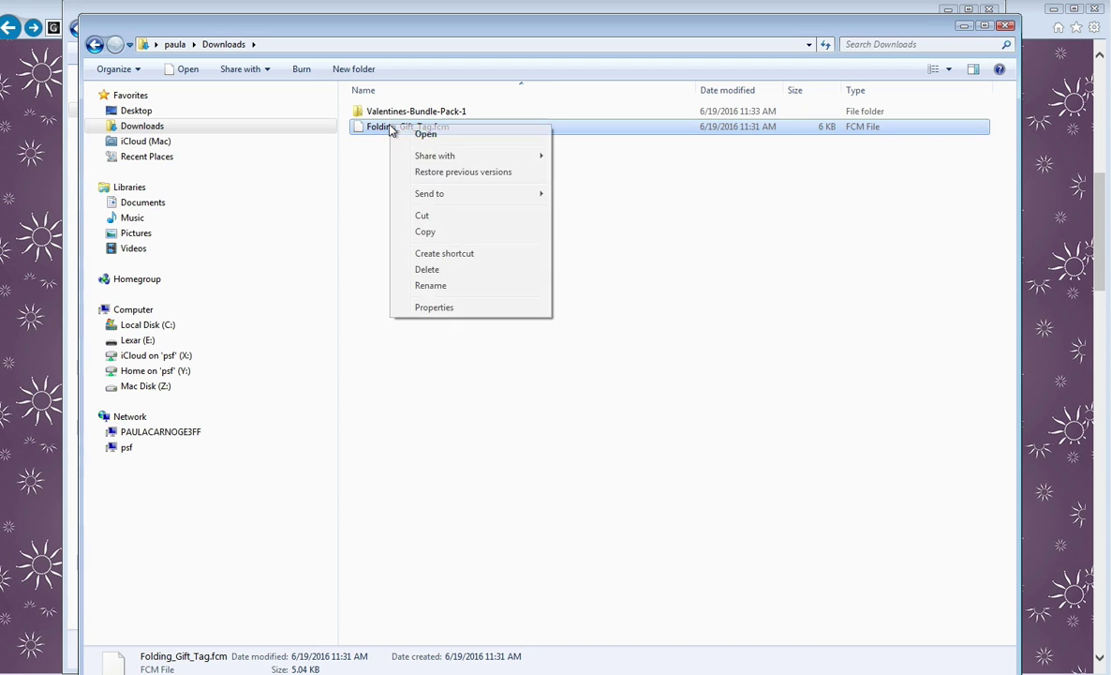
left_click(429, 232)
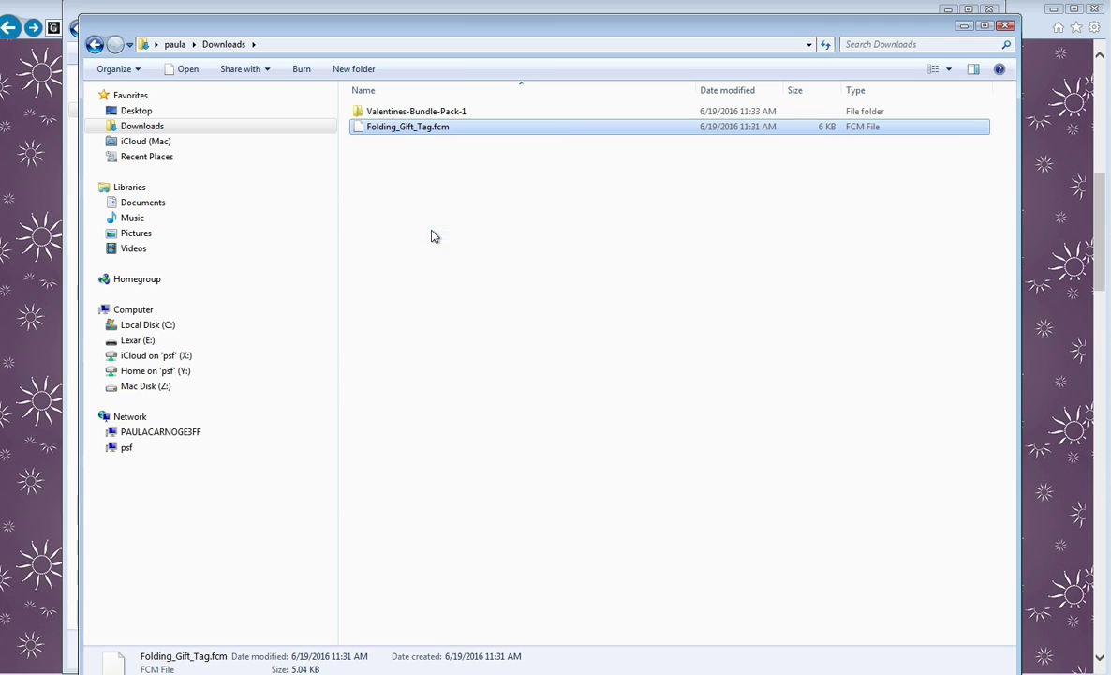
left_click(134, 341)
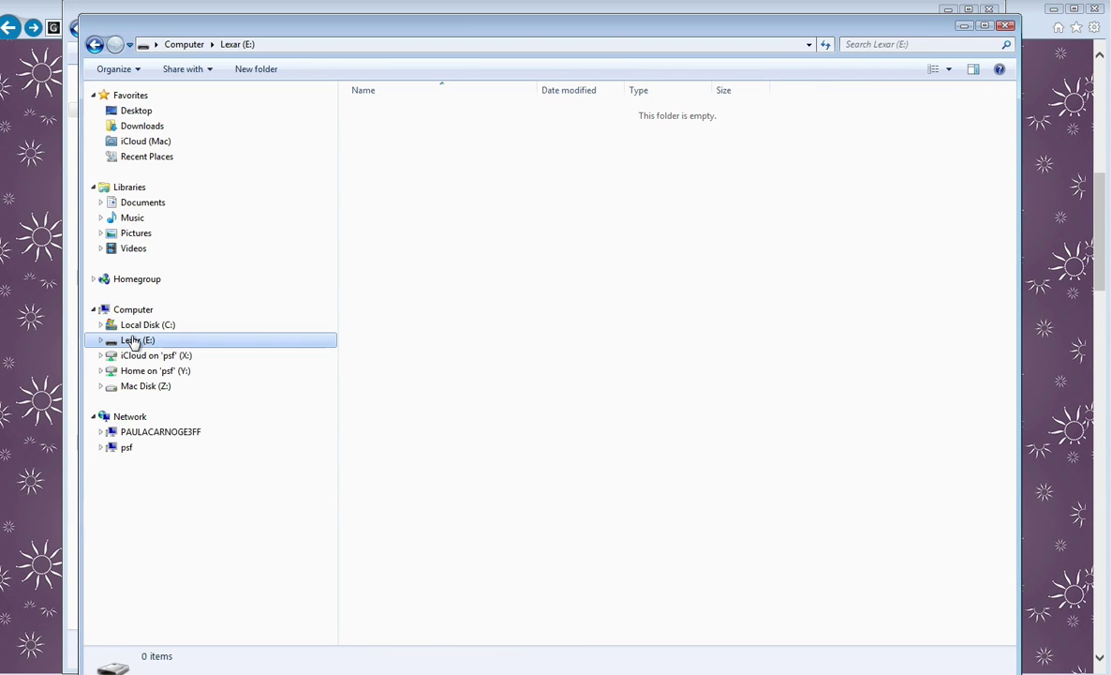
right_click(408, 160)
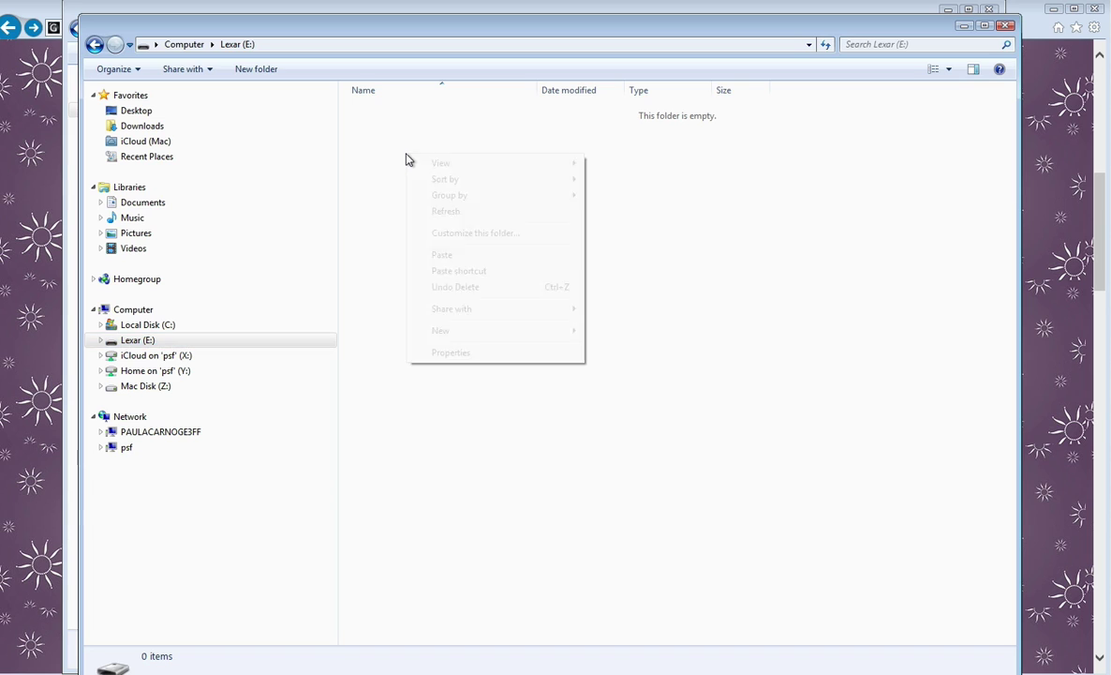
left_click(443, 258)
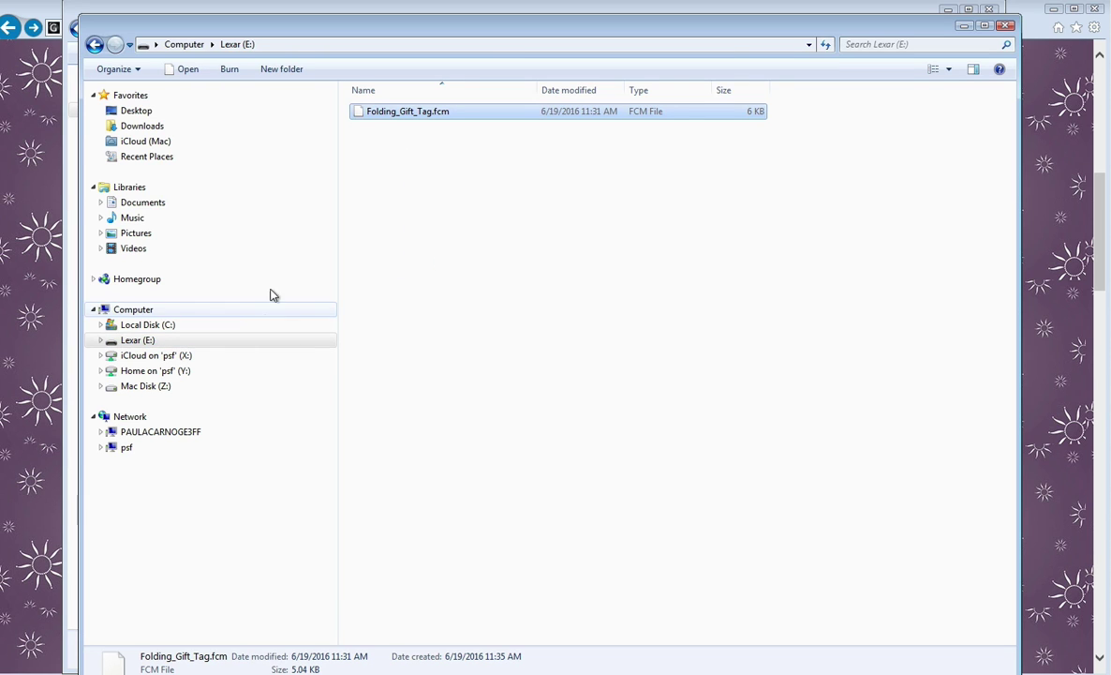
- Copy the Valentines-Bundle-Pack-1 folder from Downloads and paste it onto Lexar (E:)
left_click(141, 127)
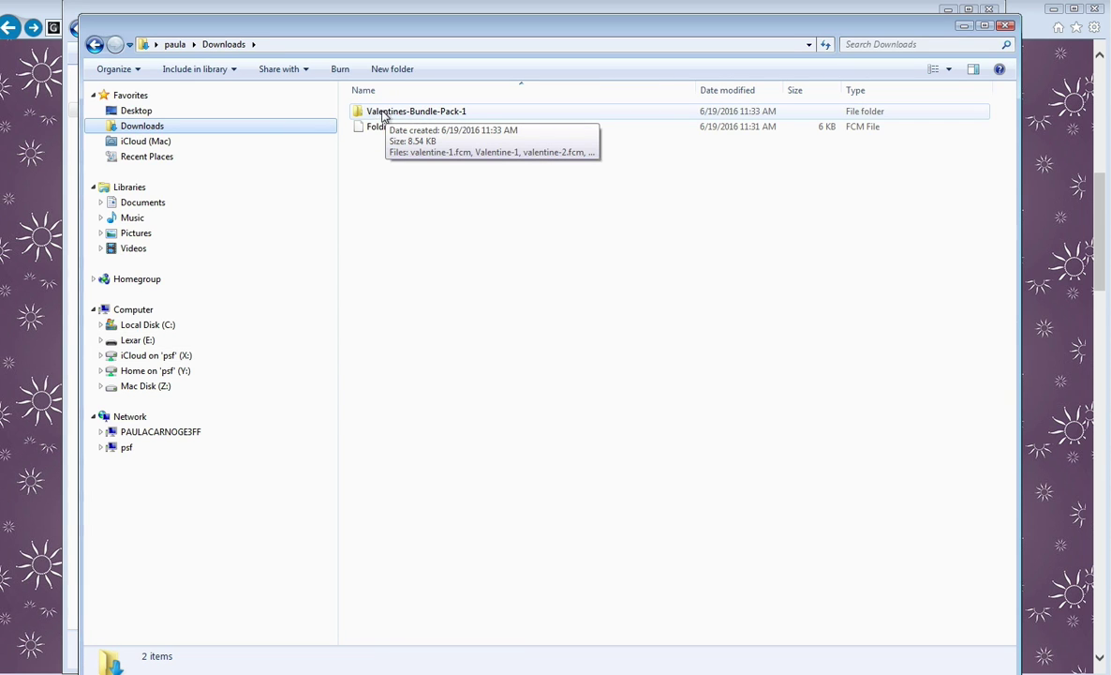
left_click(393, 114)
right_click(393, 114)
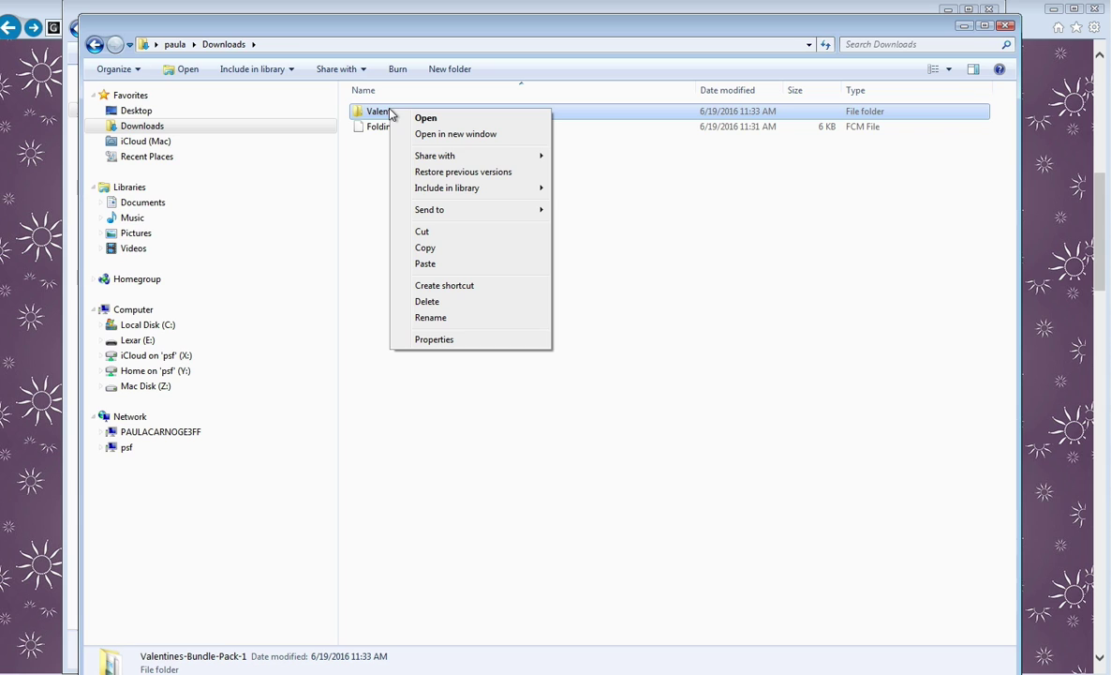
left_click(428, 249)
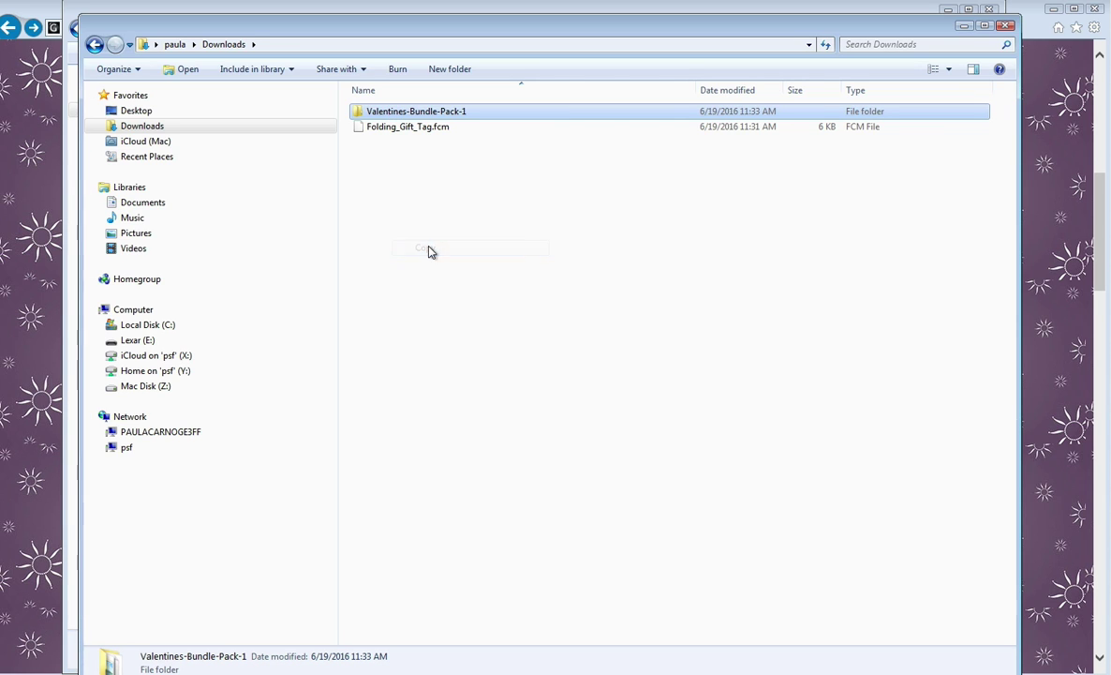
left_click(132, 342)
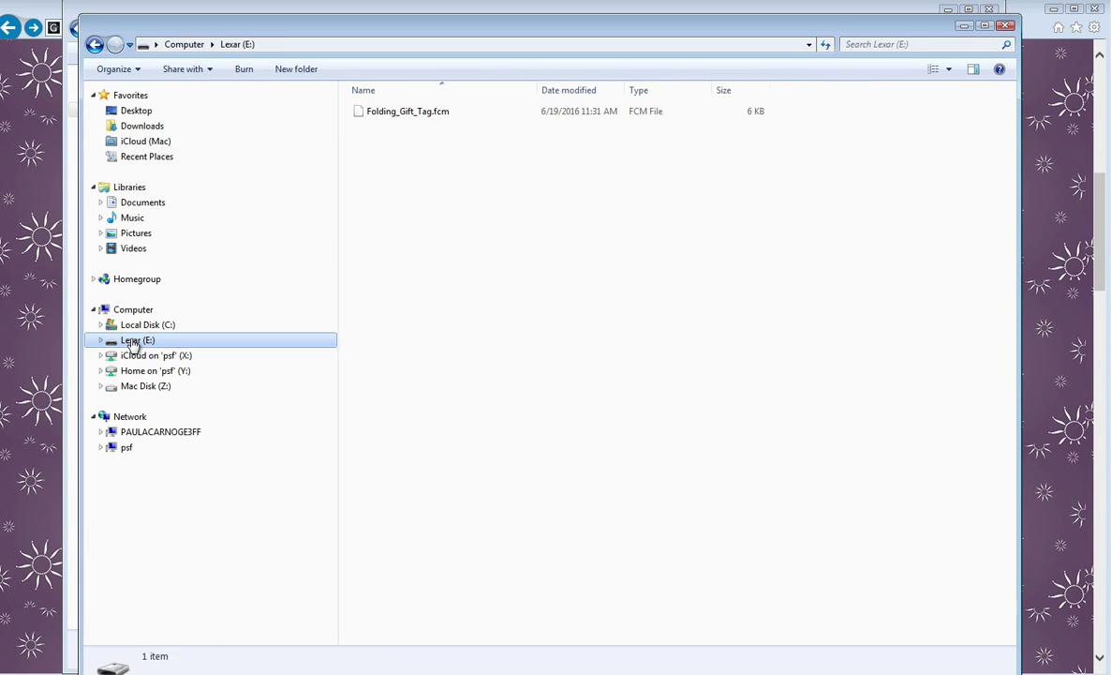
right_click(397, 169)
left_click(437, 265)
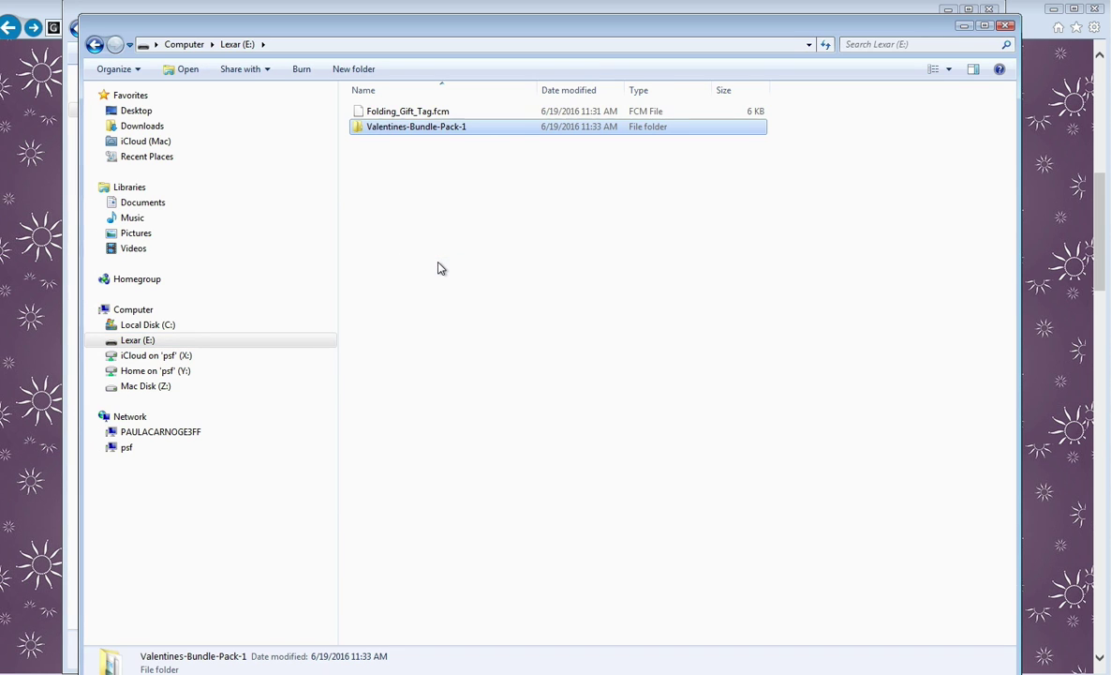
left_click(132, 340)
left_click(417, 126)
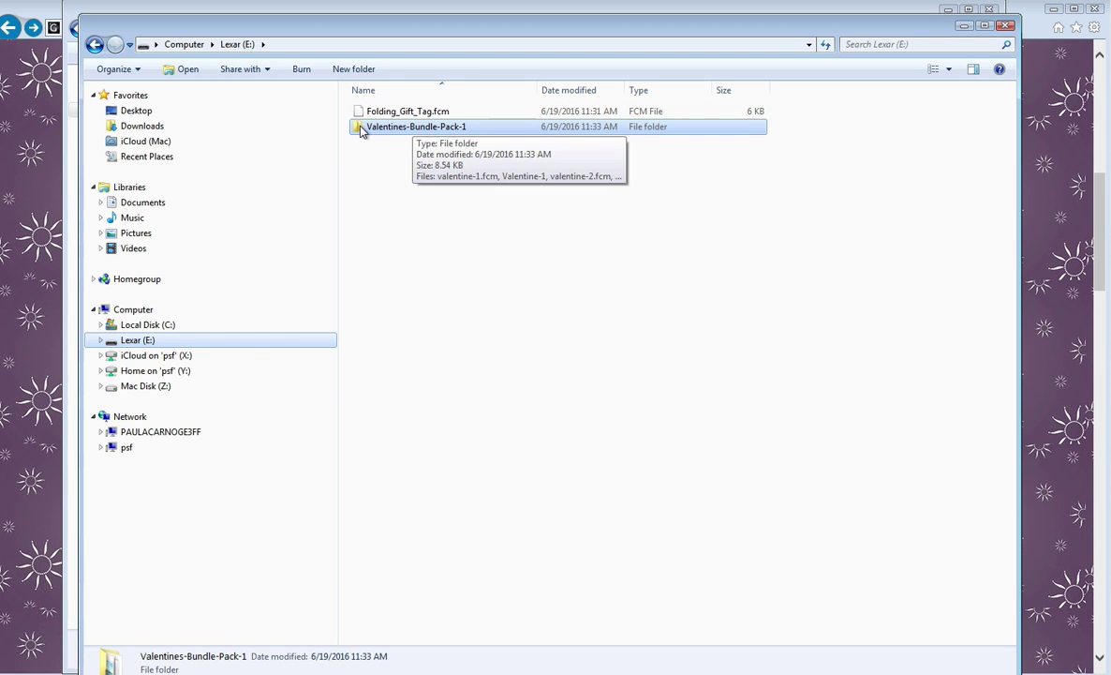
- Confirm Valentines-Bundle-Pack-1 on Lexar (E:) holds all 24 files, then eject the Lexar drive
double_click(362, 128)
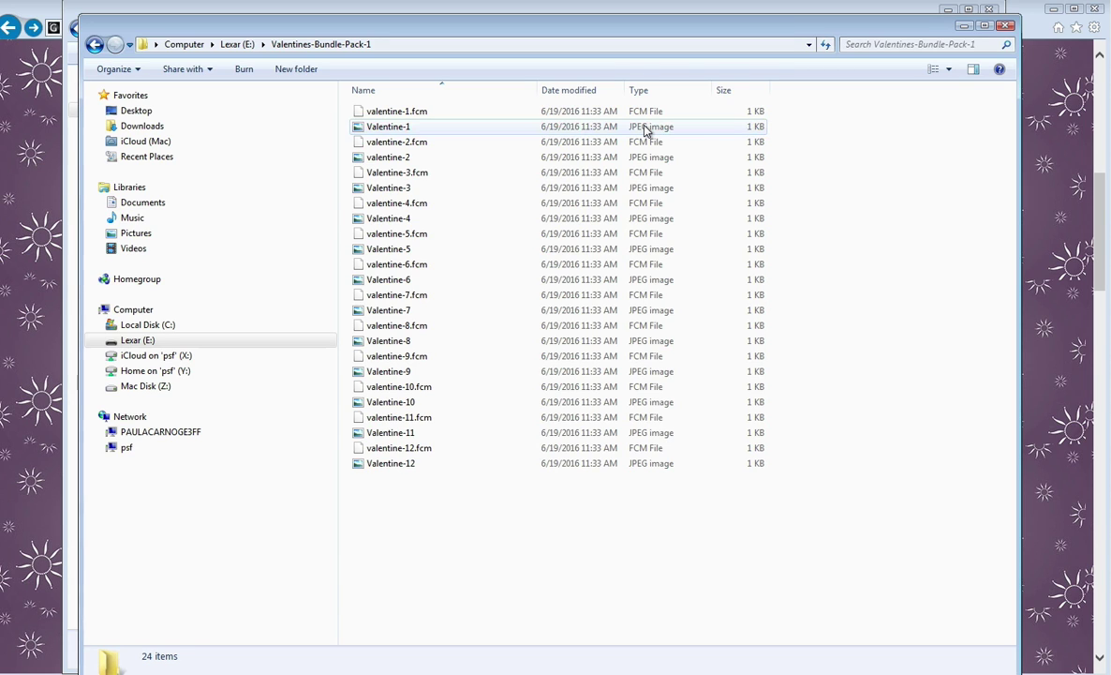
left_click(645, 129)
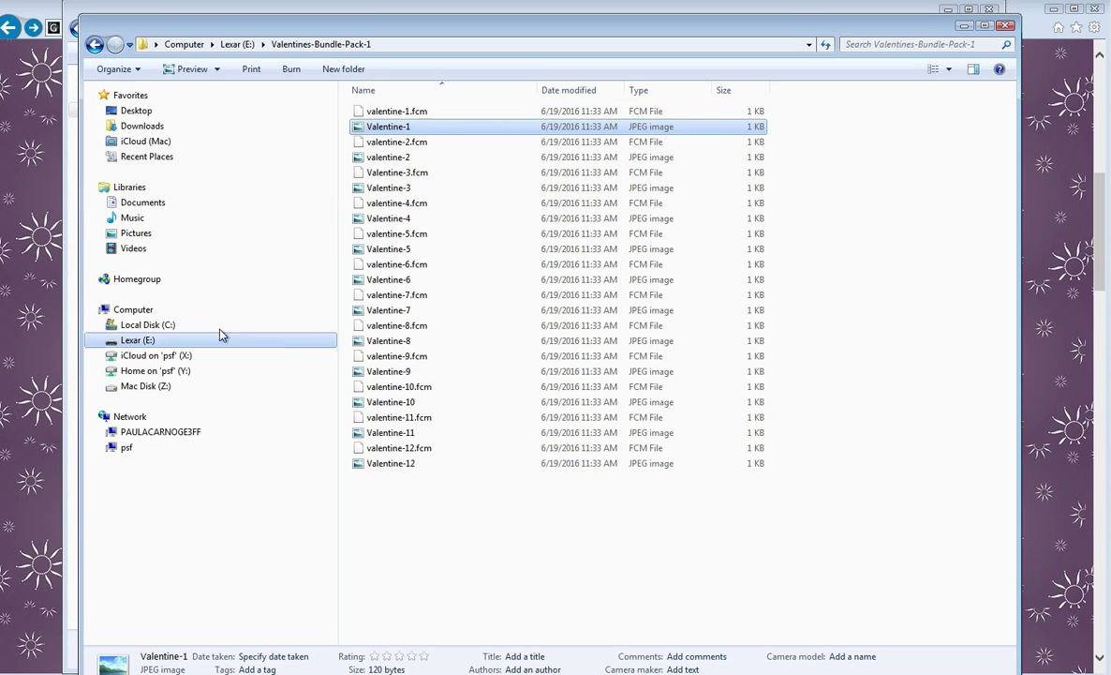
left_click(137, 342)
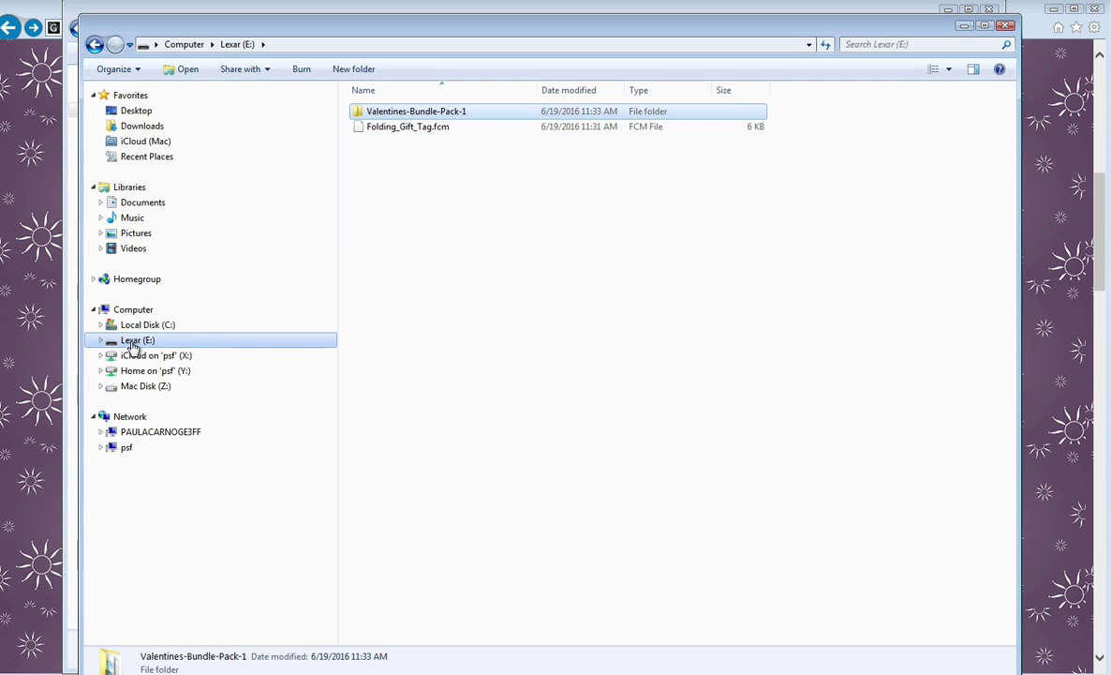
right_click(255, 340)
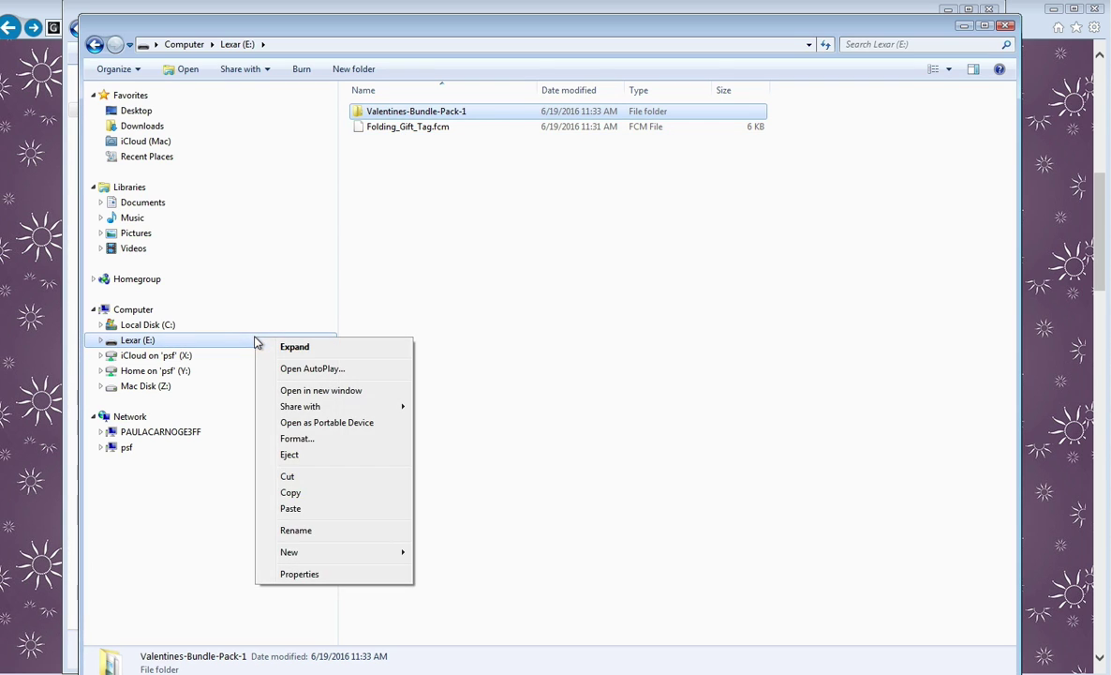
left_click(290, 455)
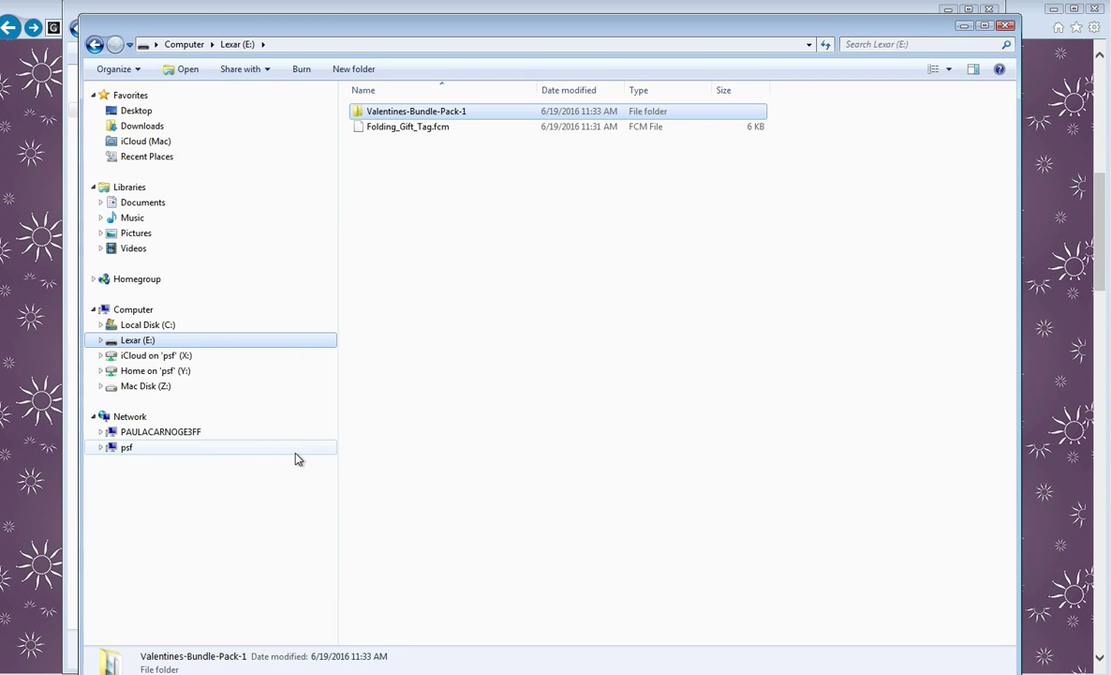